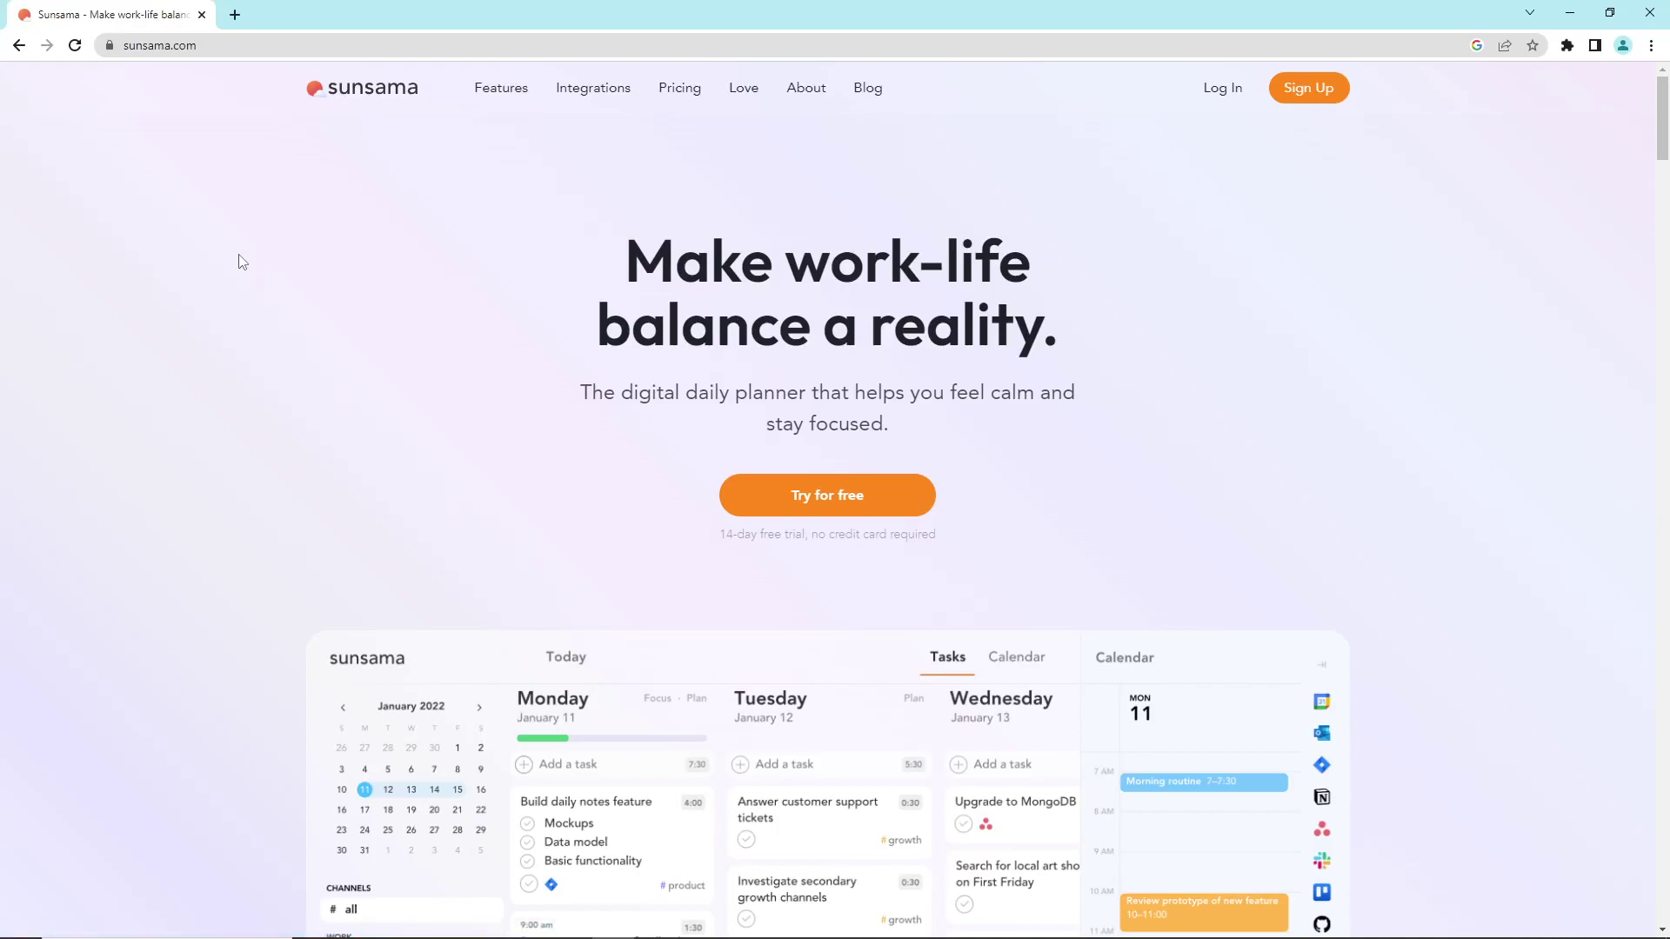
scroll(821, 408, down, 4)
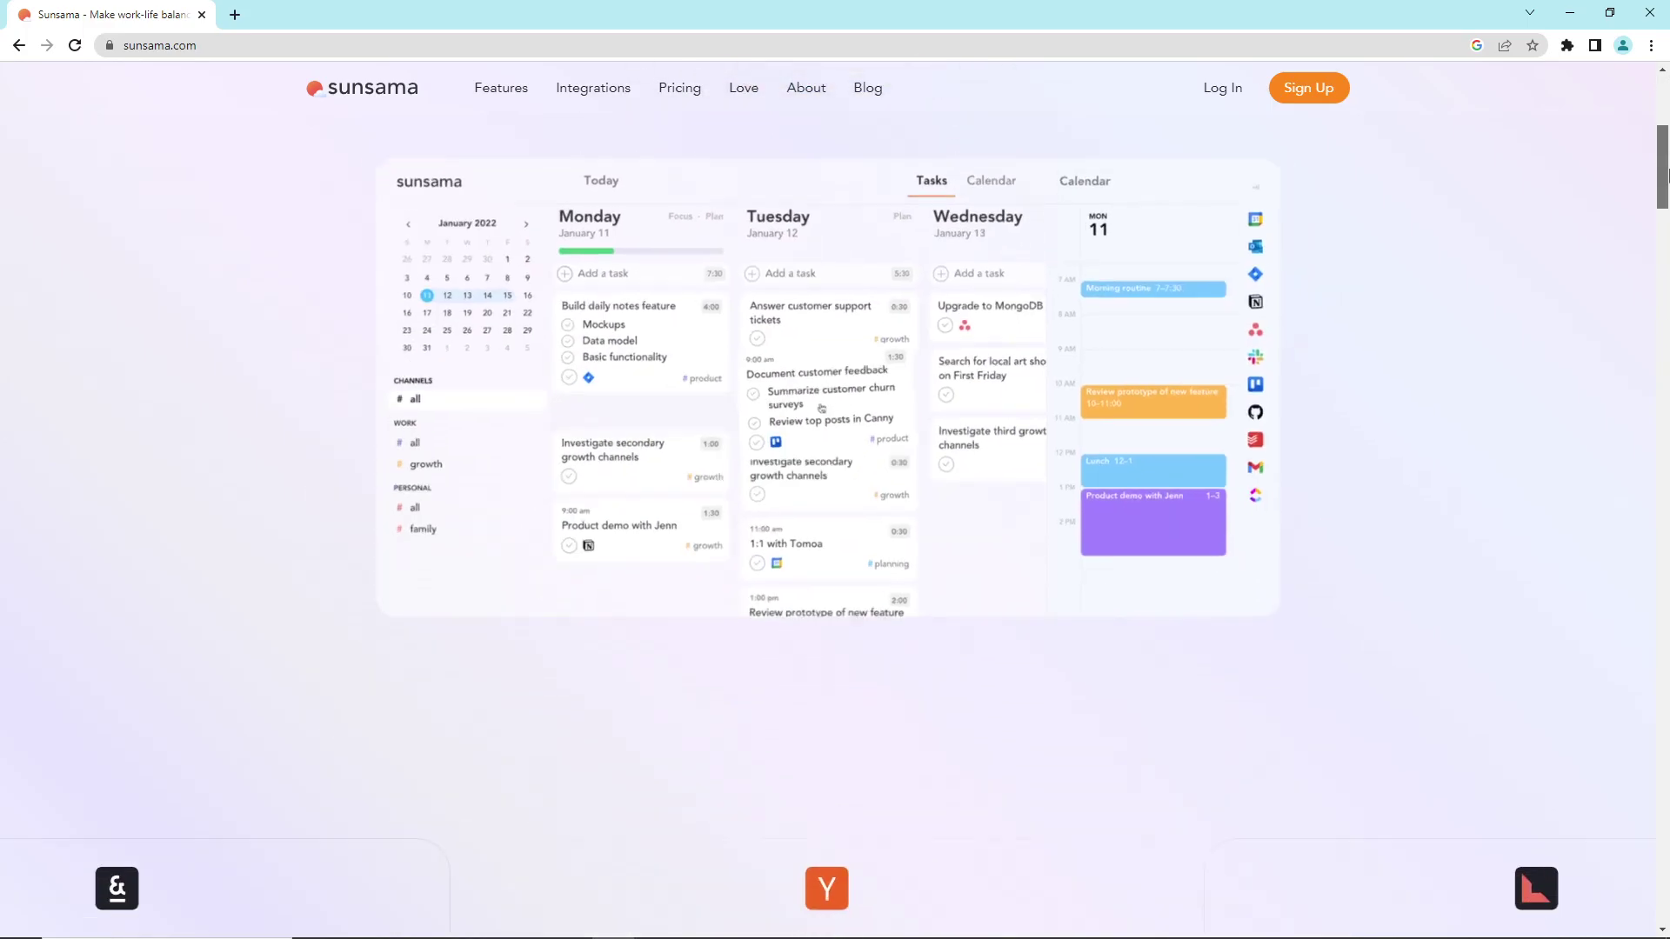
scroll(823, 408, up, 4)
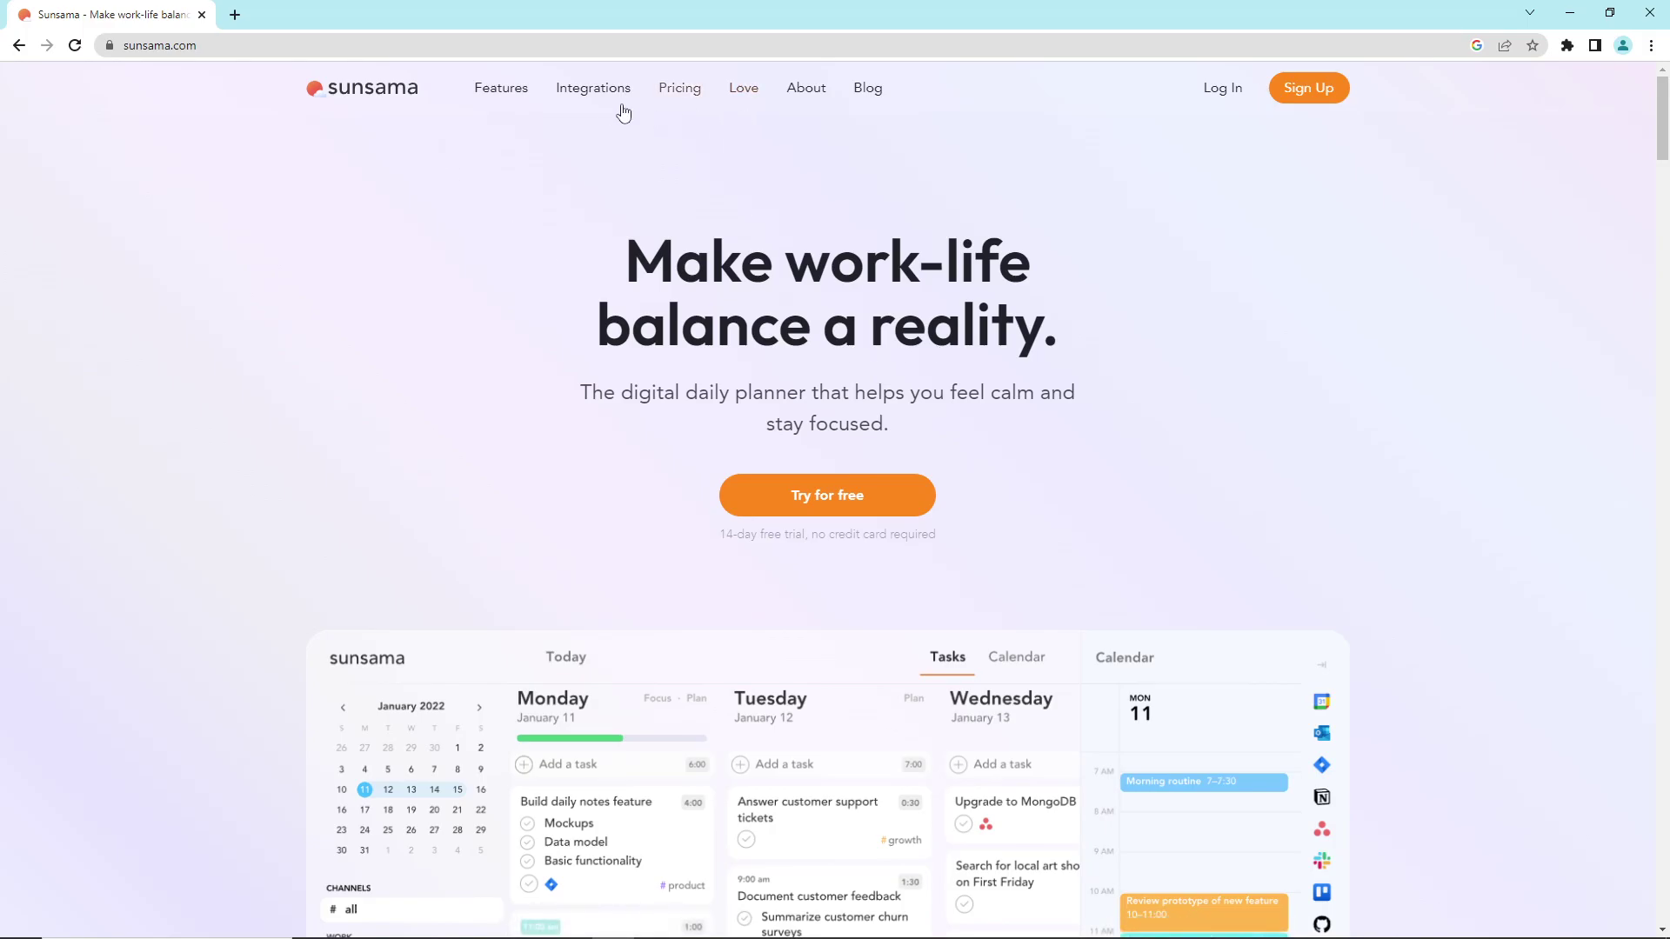
scroll(1668, 170, down, 10)
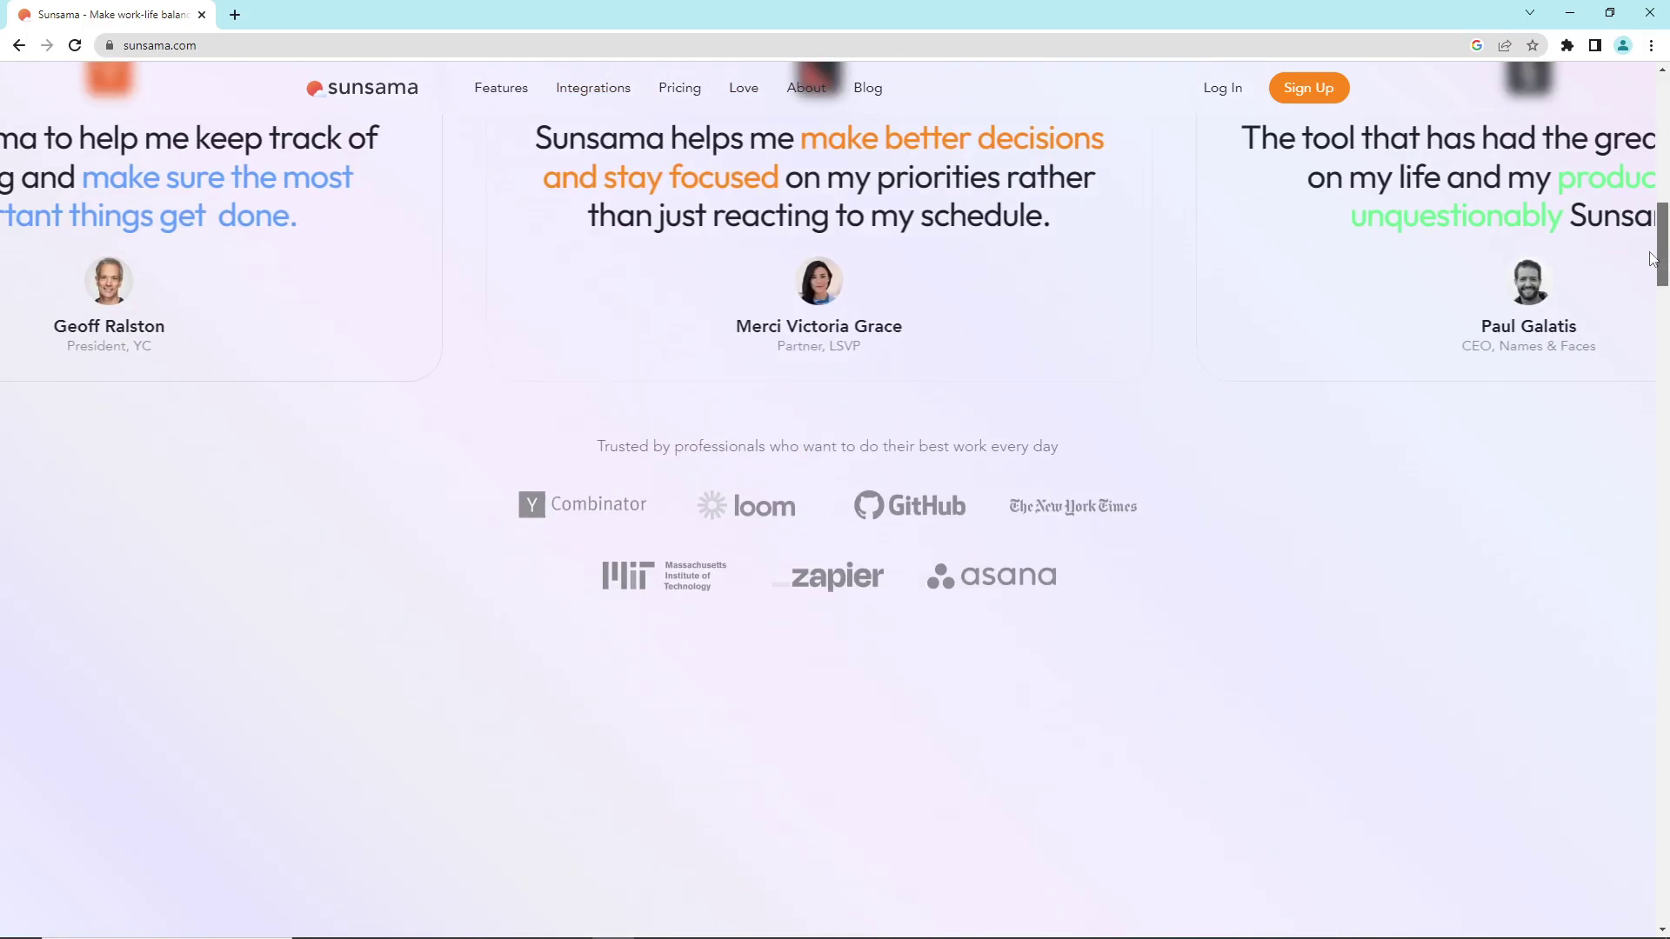
scroll(726, 246, down, 1)
scroll(726, 245, down, 1)
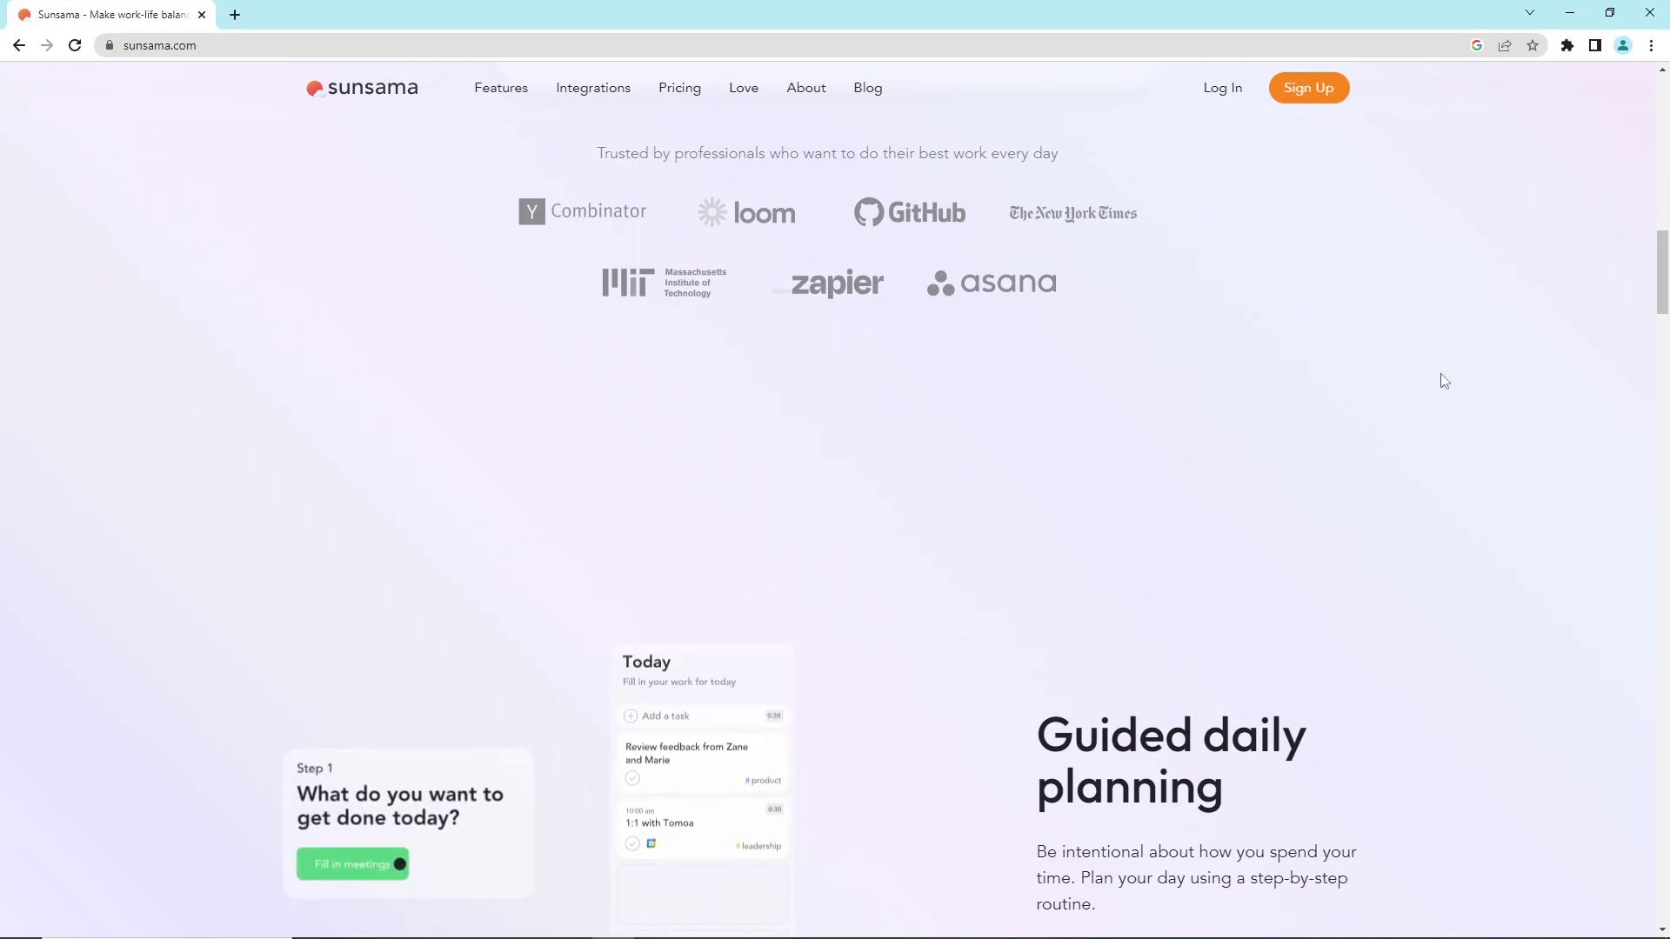
scroll(1668, 435, up, 5)
scroll(1668, 434, down, 5)
drag(1668, 434, 1665, 284)
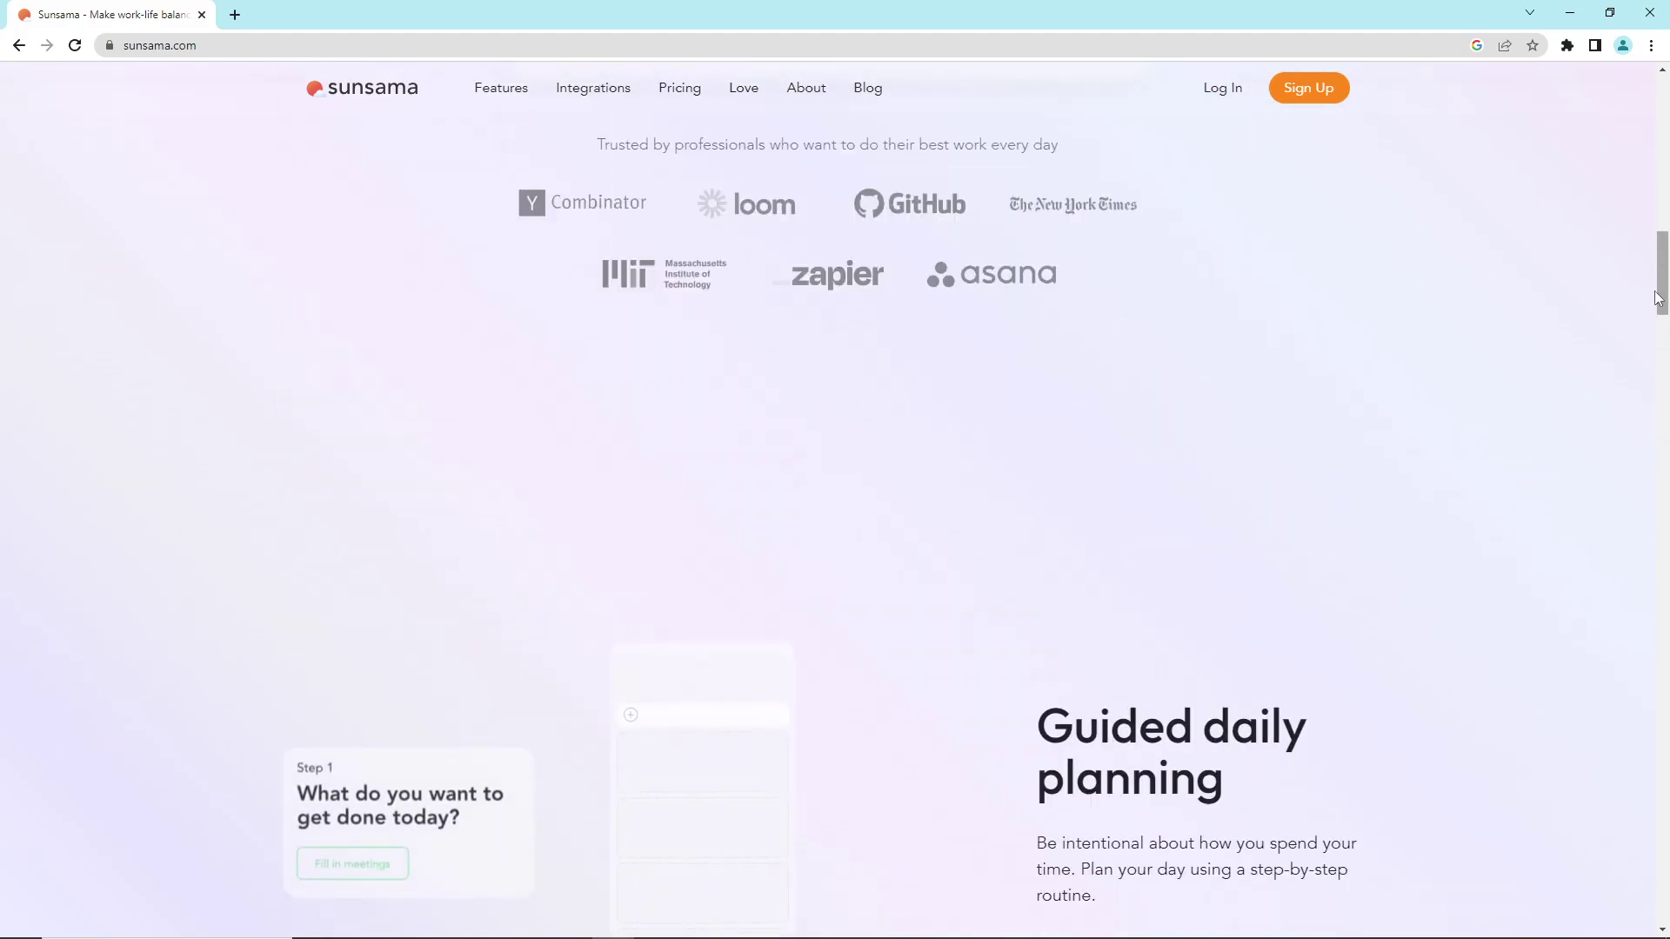
scroll(1665, 284, up, 2)
mouse_move(1666, 294)
mouse_down()
mouse_move(1631, 585)
mouse_move(1641, 846)
mouse_move(1641, 817)
mouse_up()
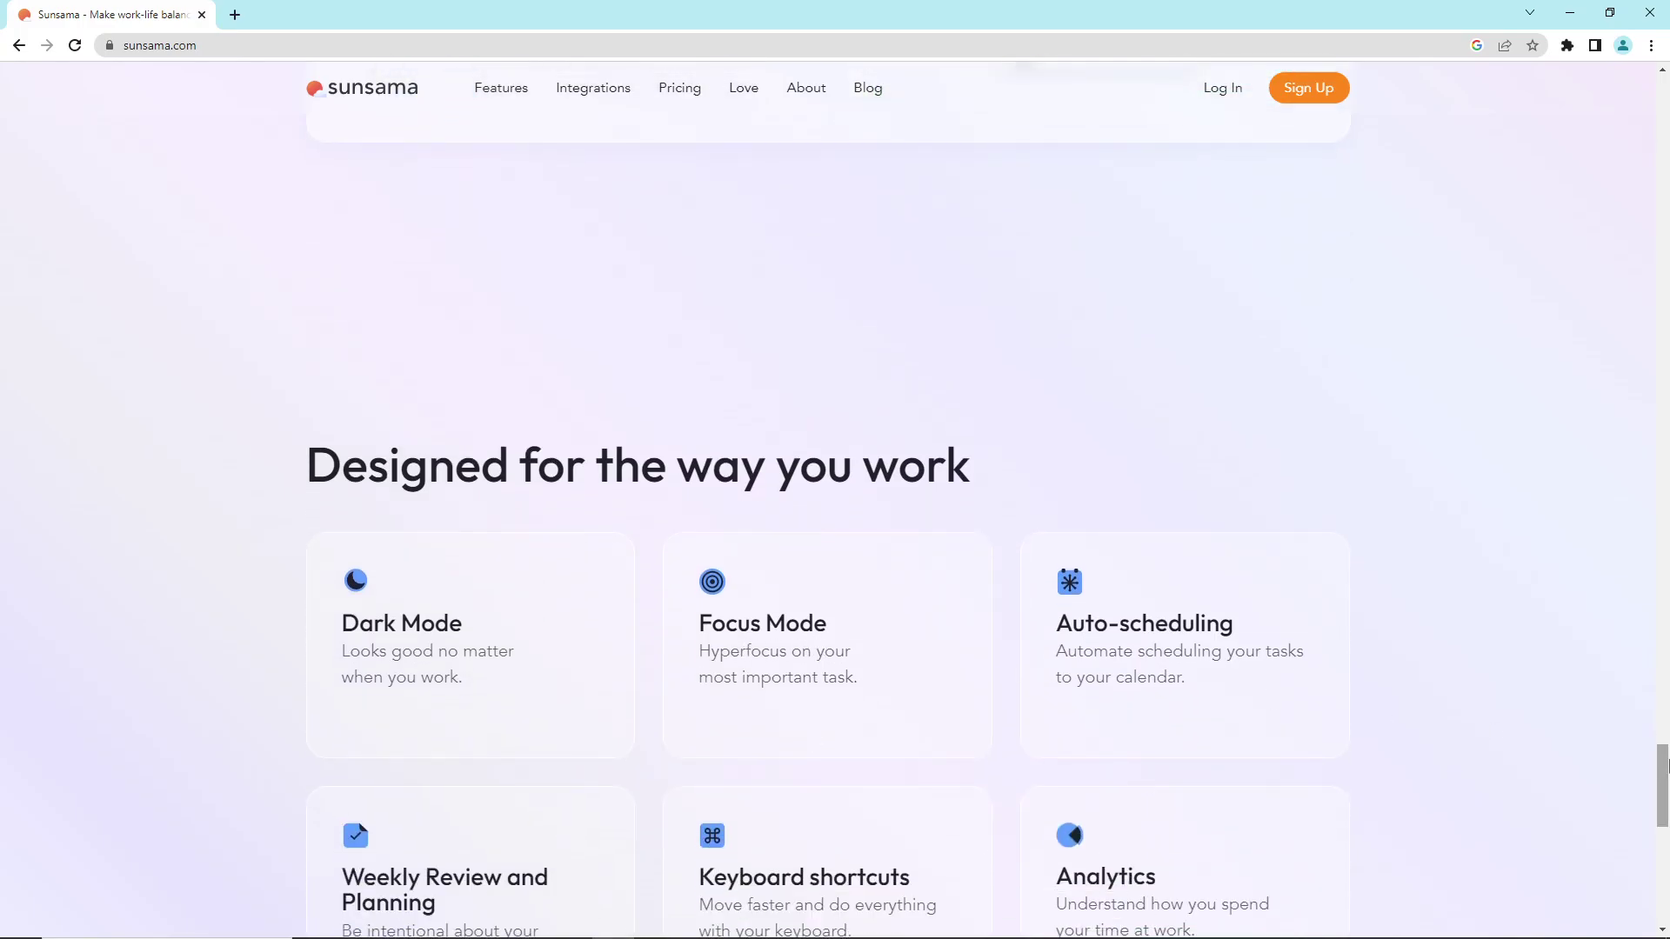
scroll(995, 711, down, 2)
drag(1662, 810, 1663, 78)
Start the 14-day free trial with the autofilled saved email, then go back to the homepage.
click(1308, 87)
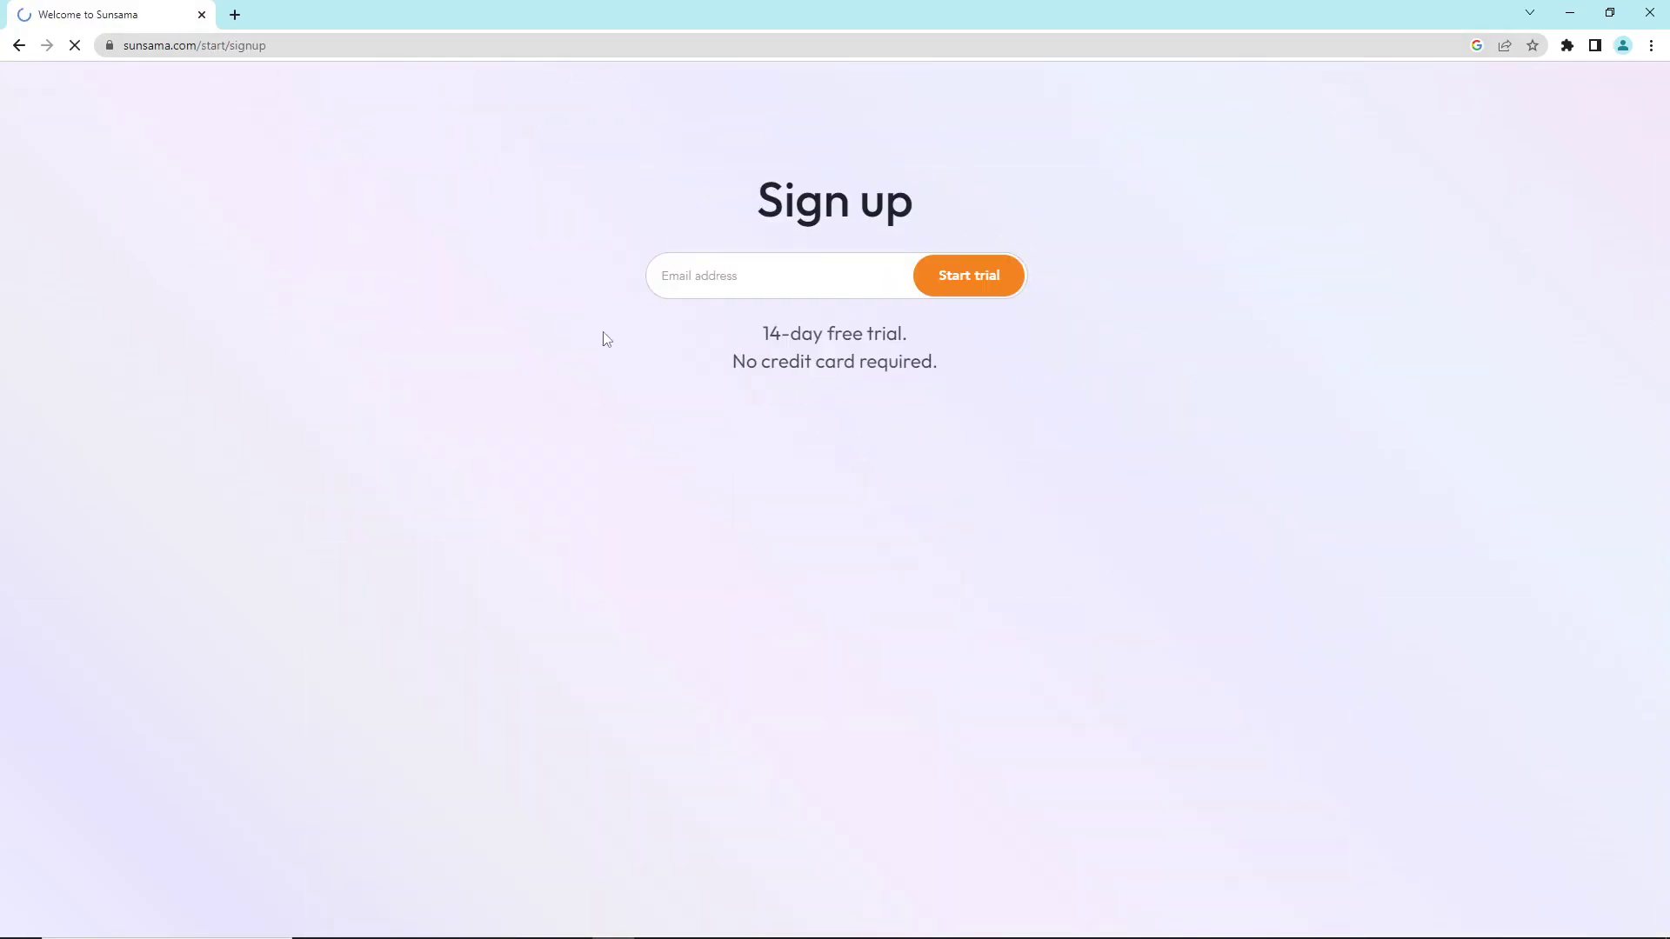
click(683, 276)
click(823, 327)
click(930, 280)
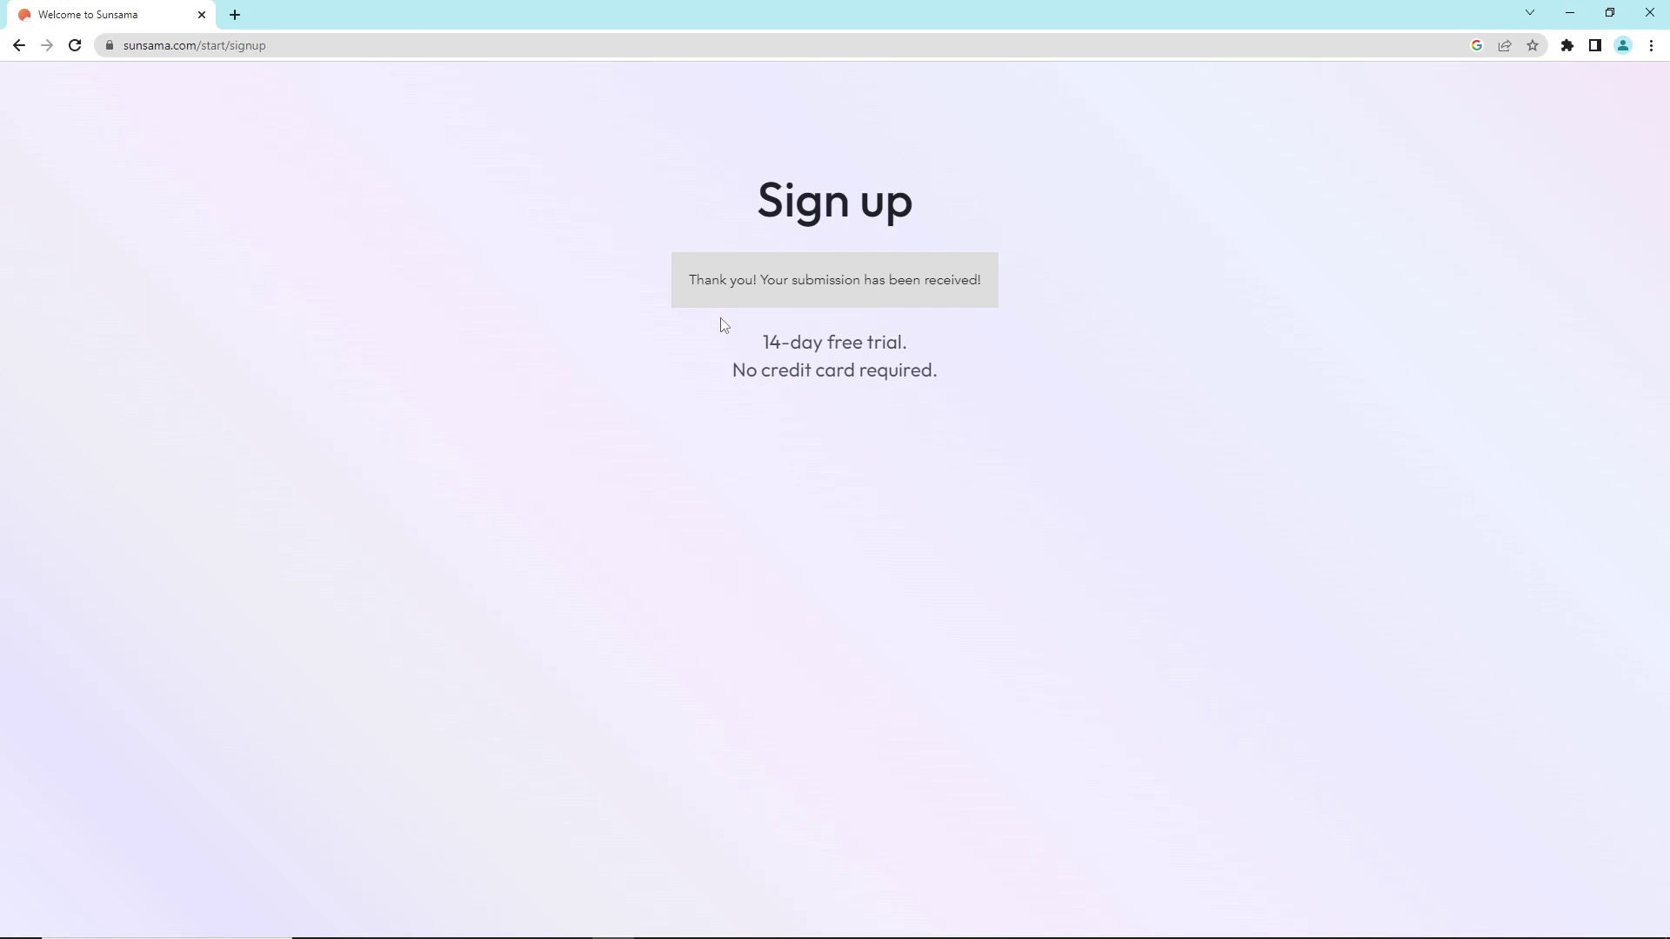
click(19, 48)
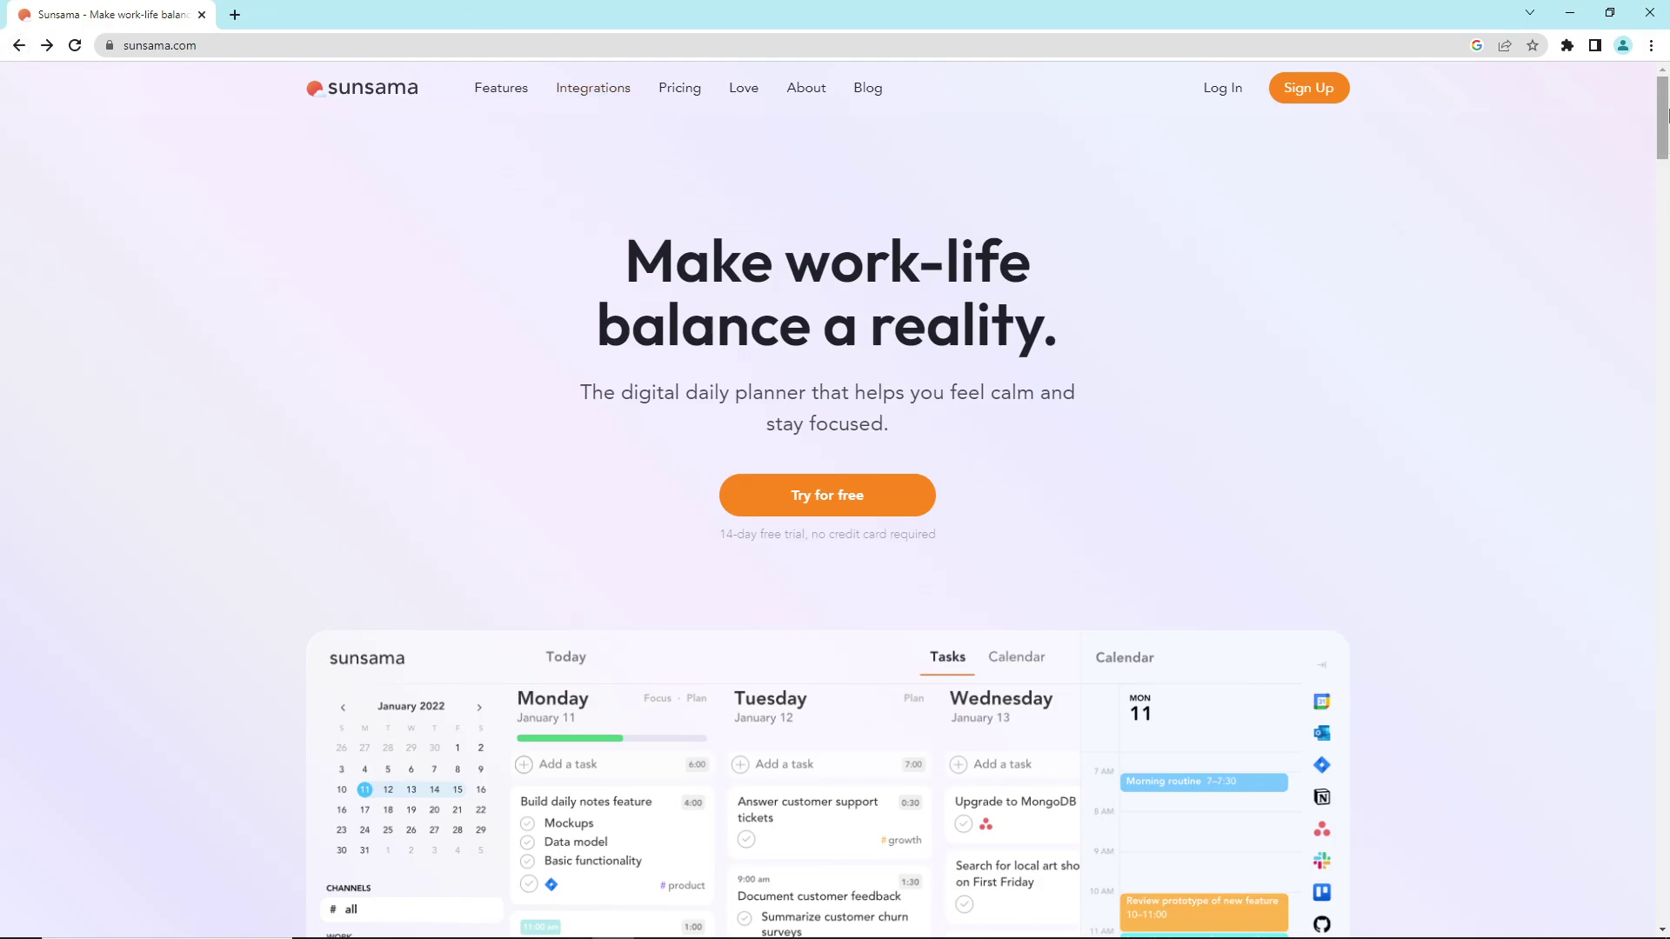
mouse_move(1661, 124)
mouse_down()
mouse_move(1659, 298)
mouse_move(1664, 107)
mouse_up()
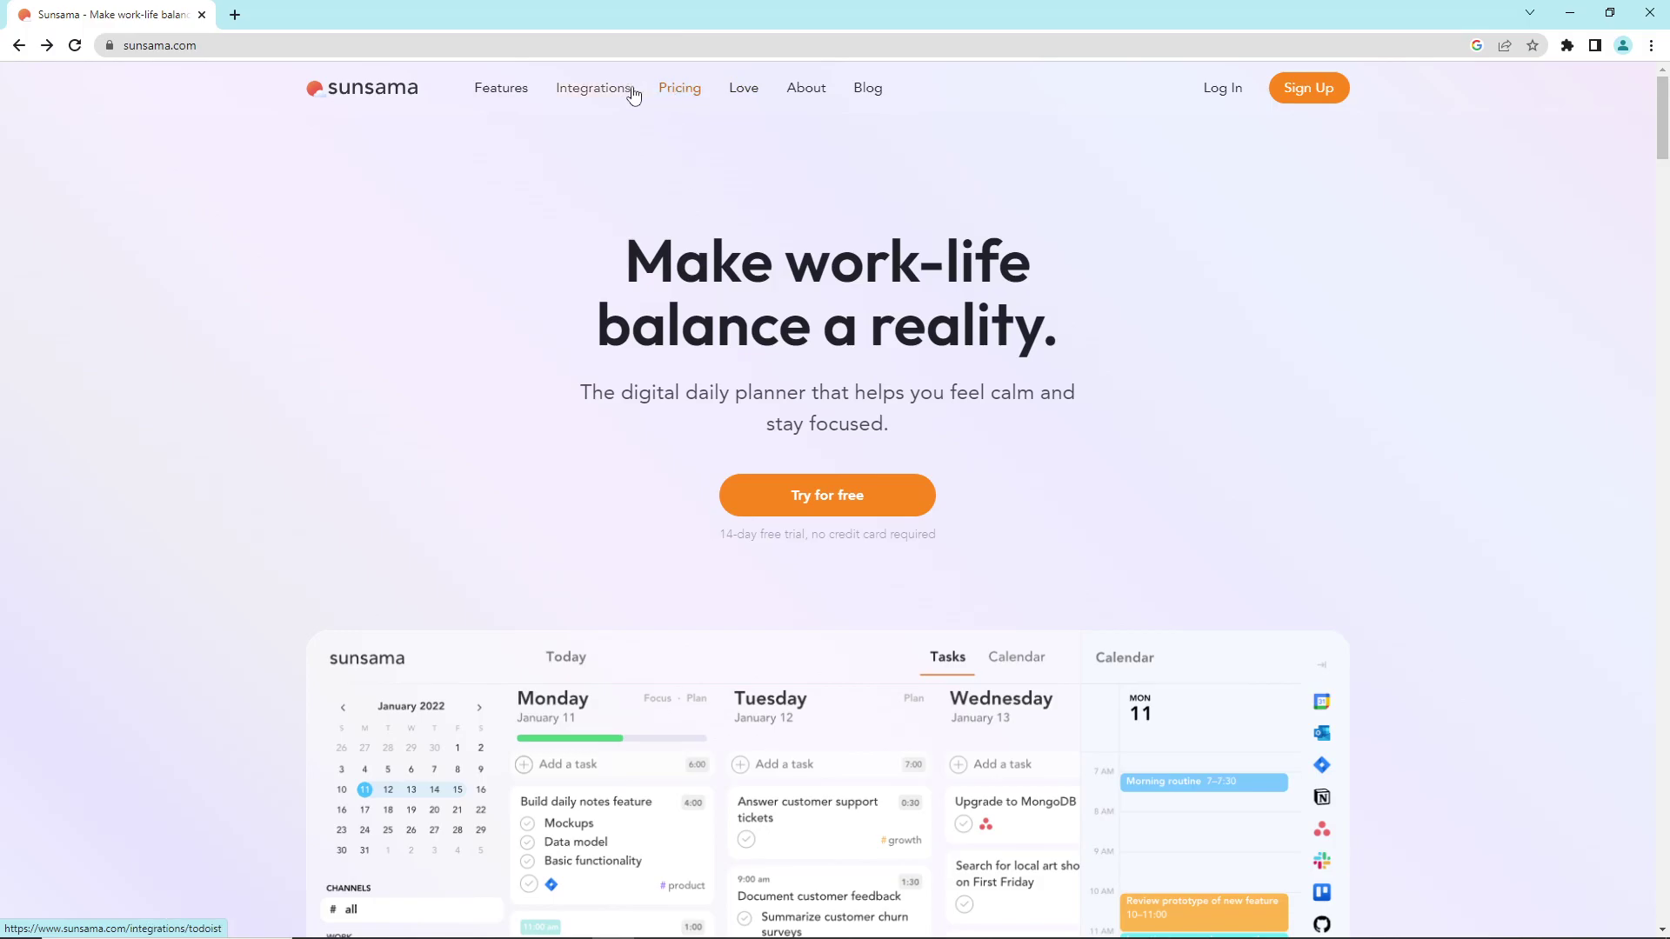
Browse the Todoist, Trello, Notion, Asana, GitHub and Jira integration pages.
click(607, 94)
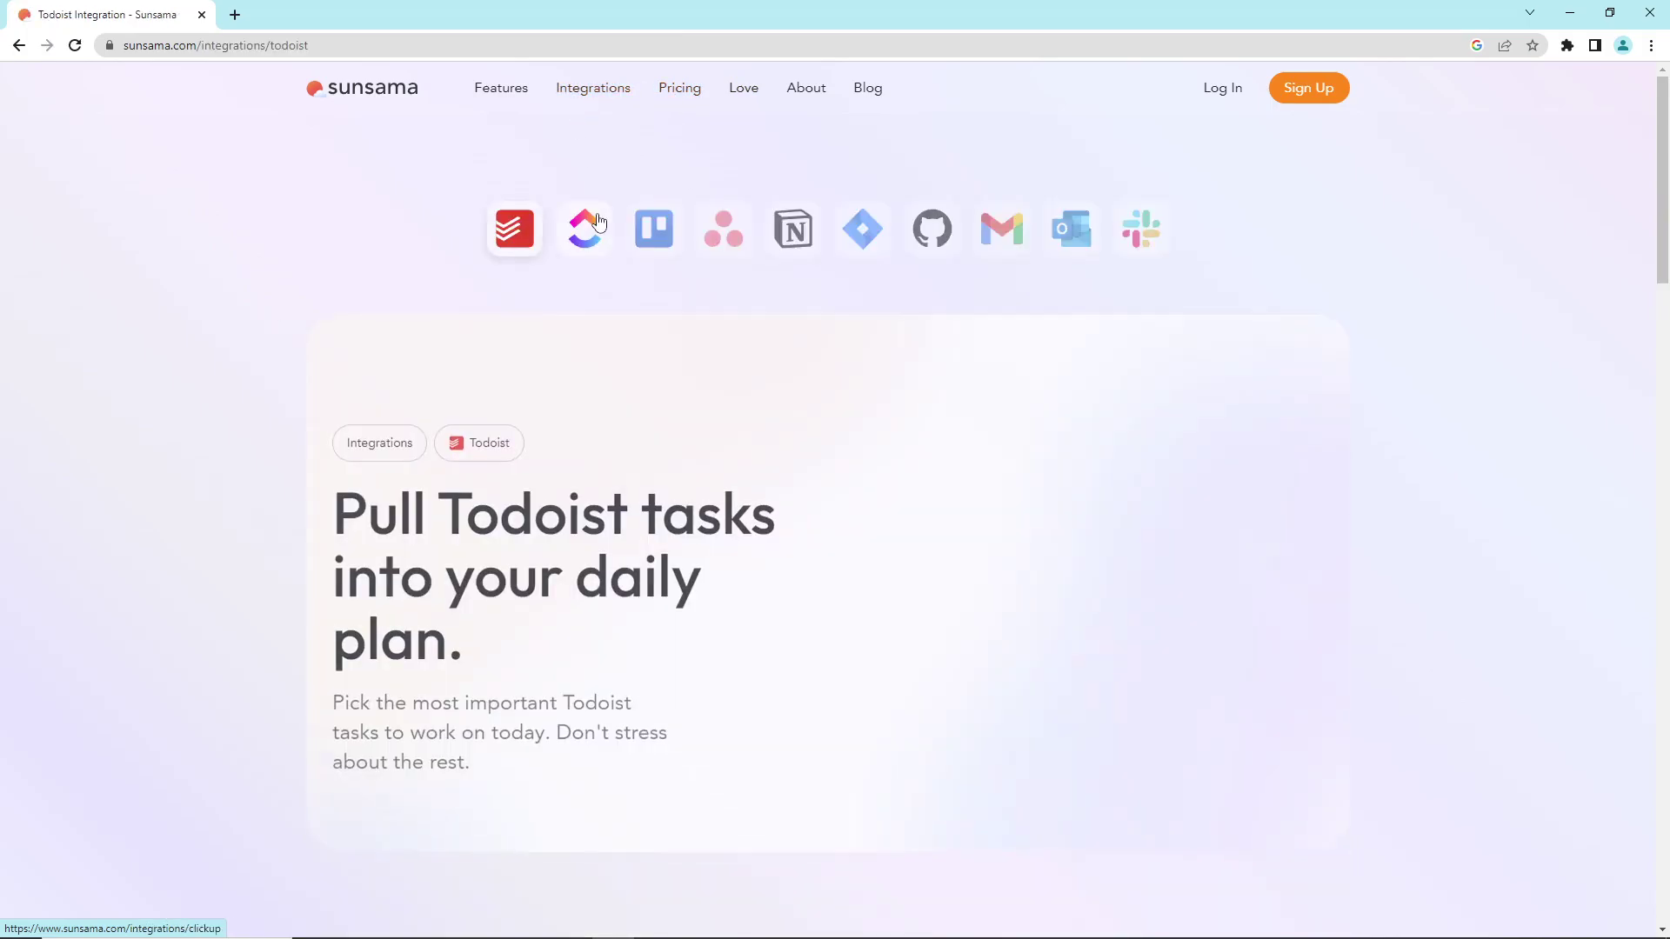
click(660, 224)
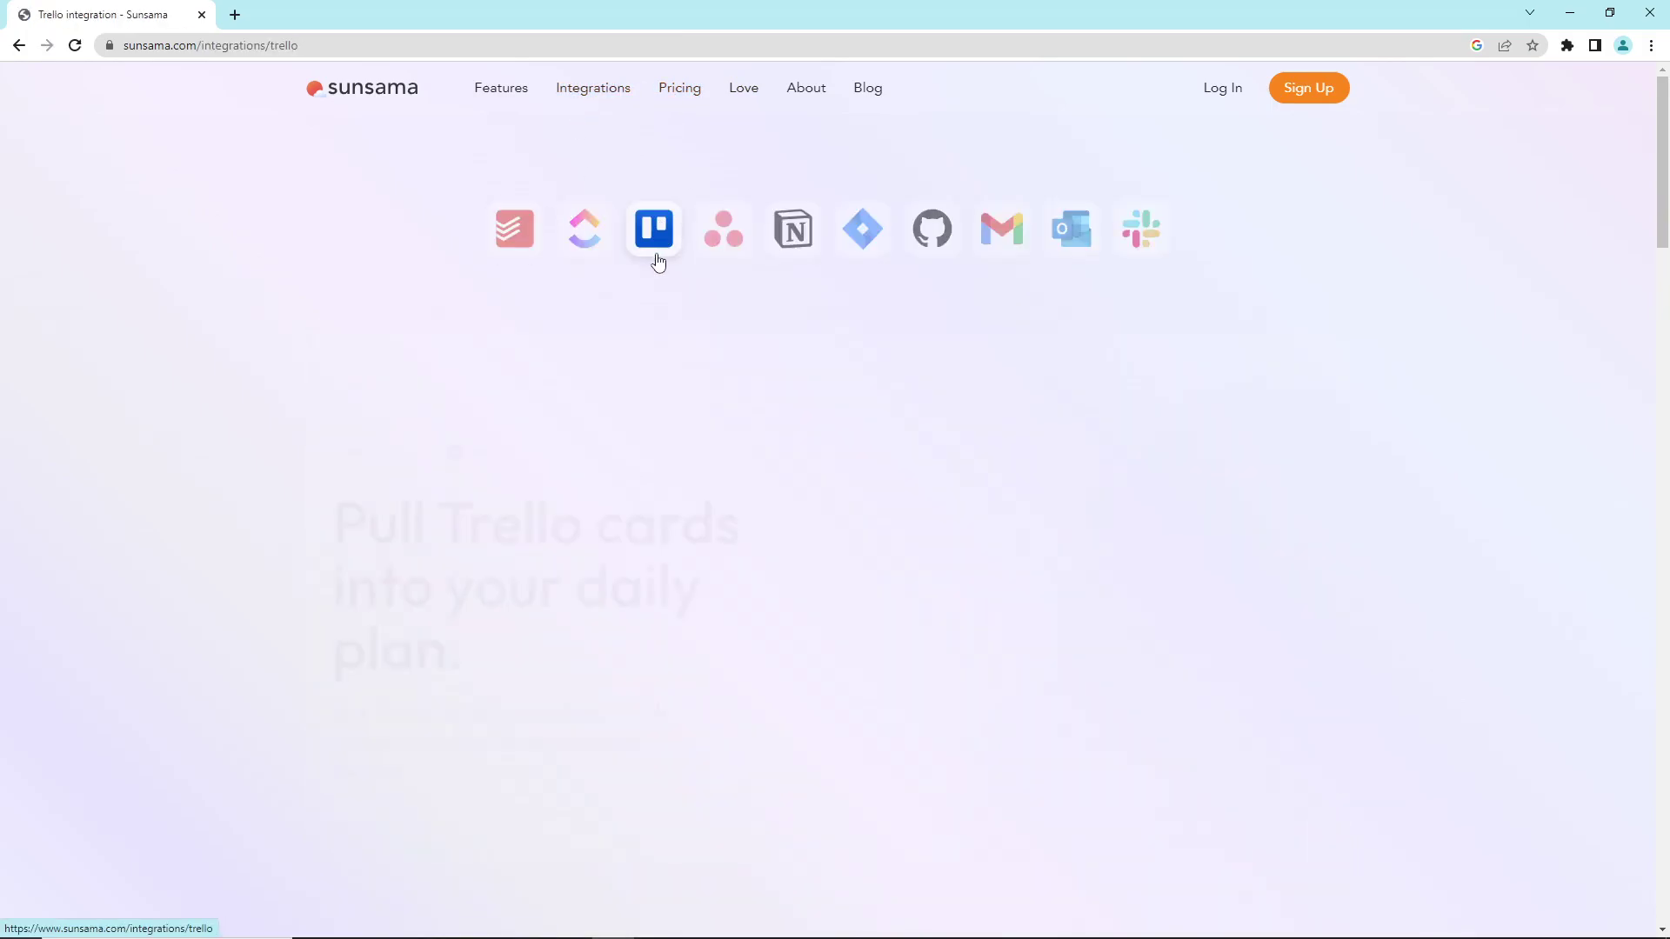
click(792, 229)
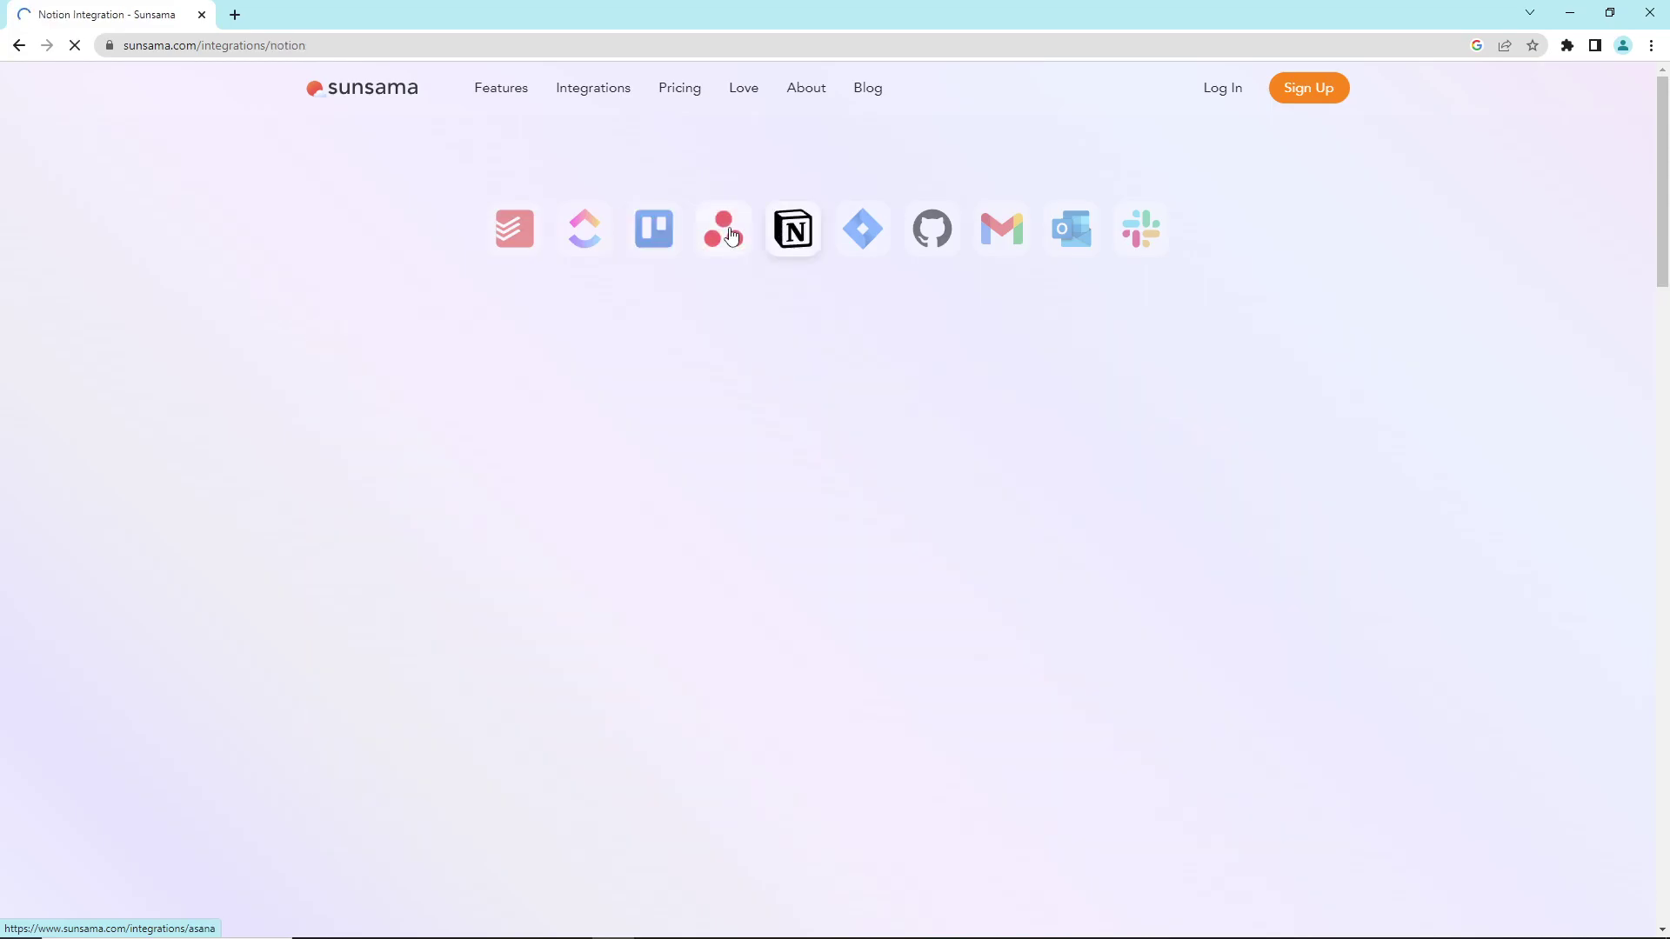
click(726, 232)
click(945, 235)
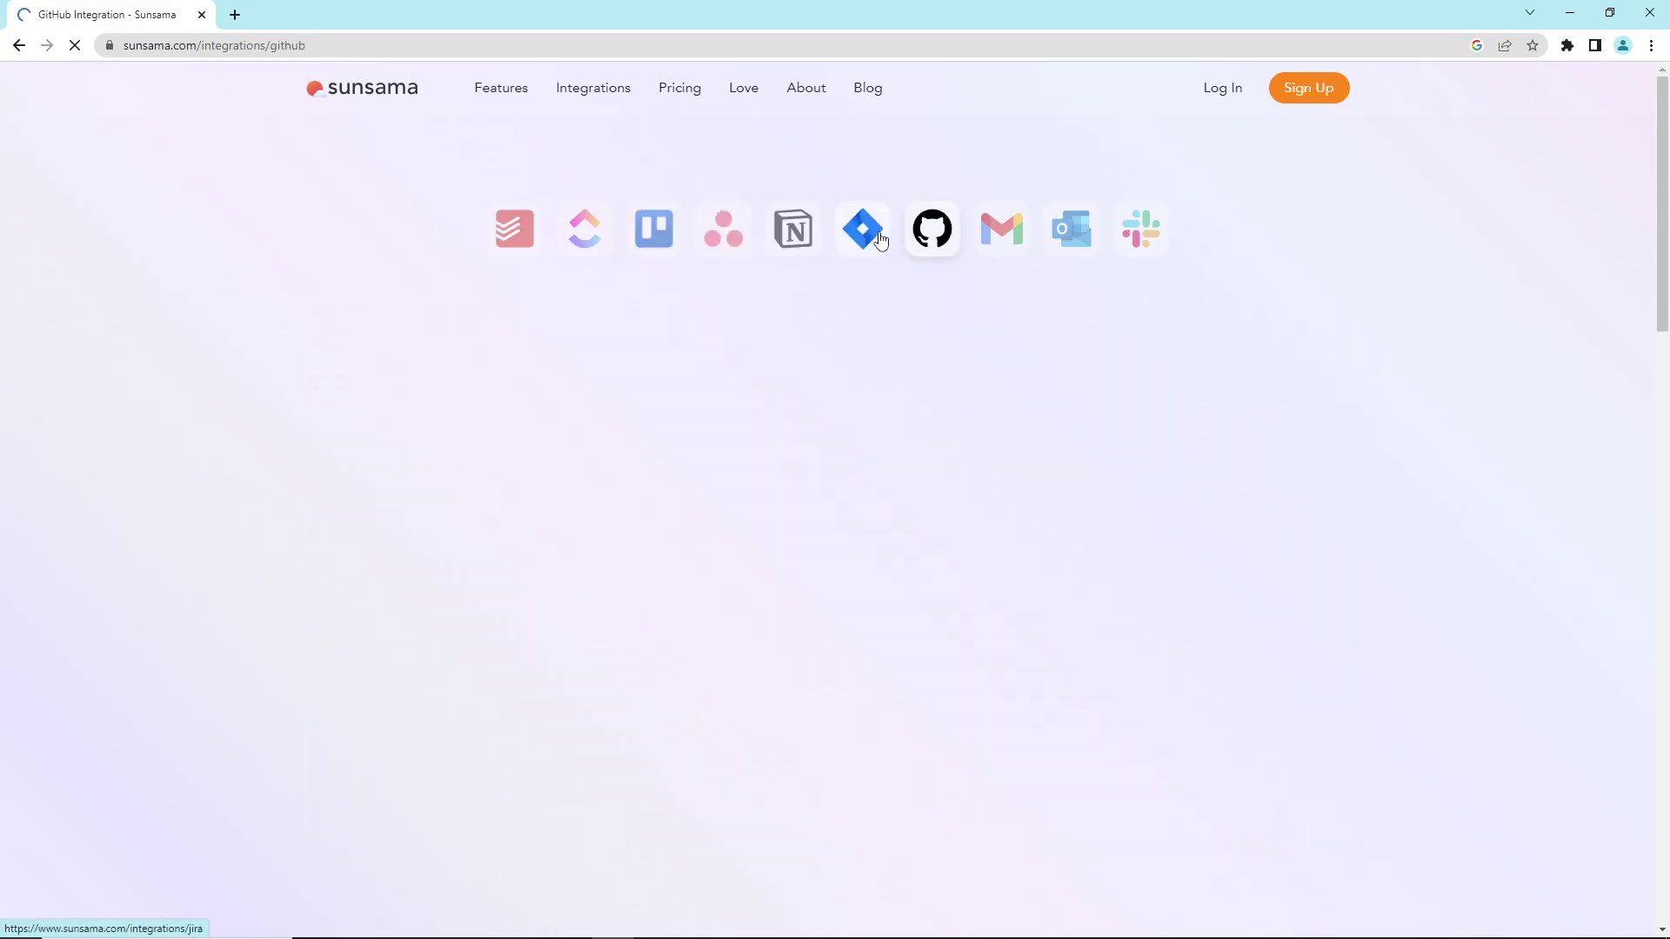
click(863, 235)
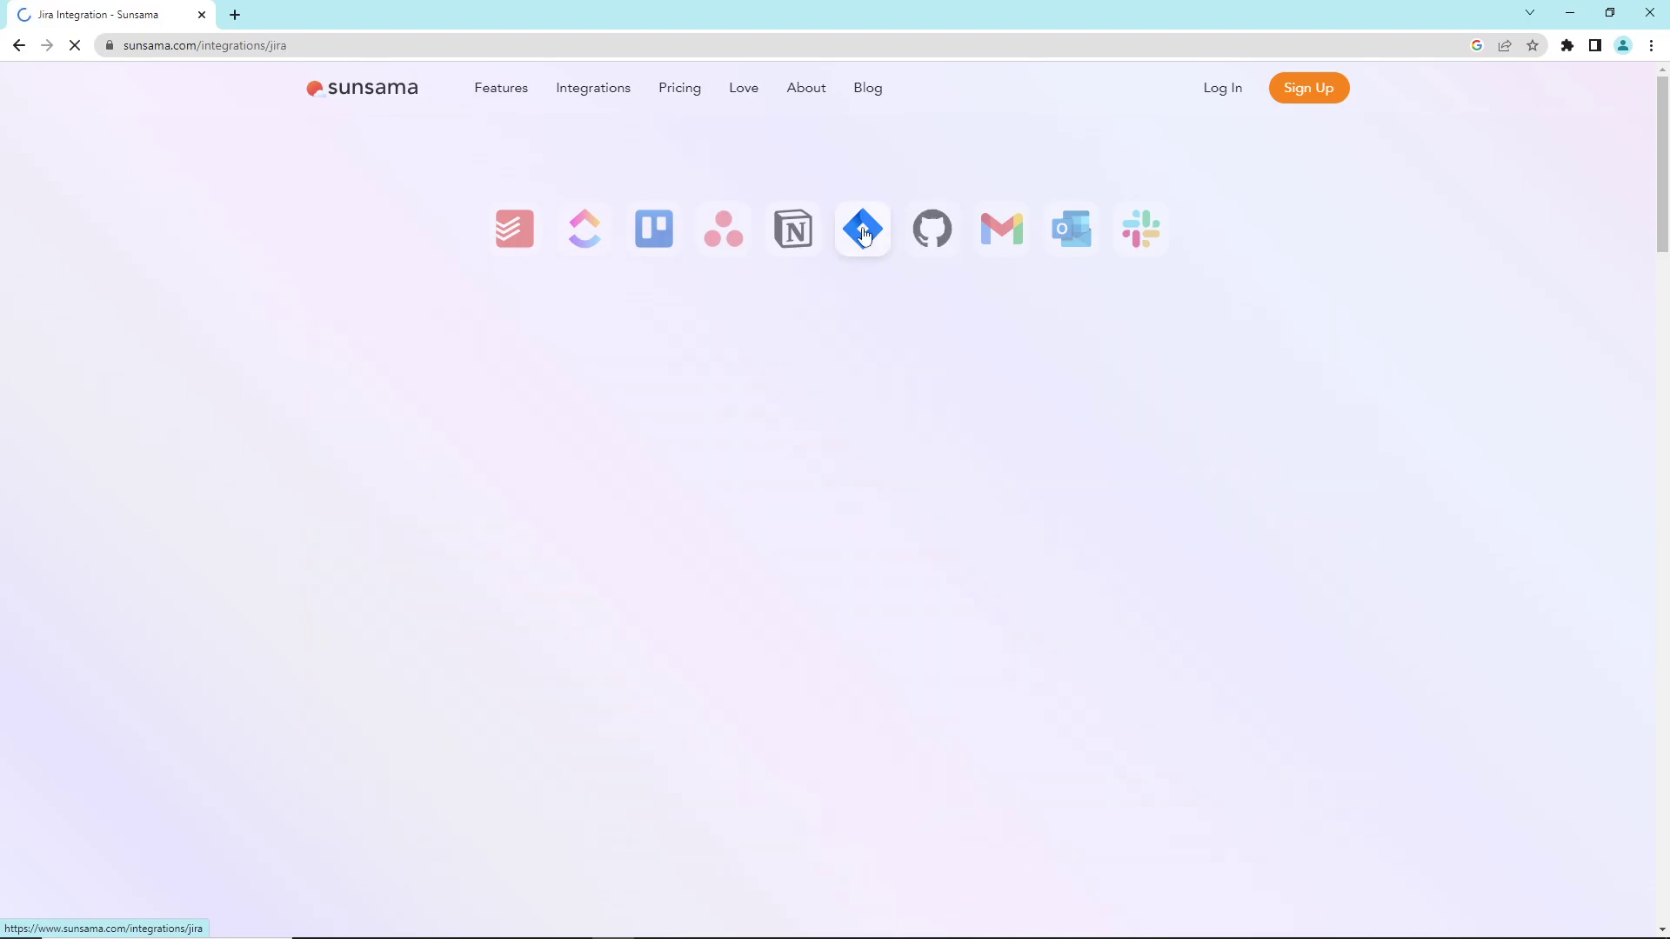
Browse the Gmail, Outlook and Slack pages, then revisit Todoist and Asana, ending on Trello.
click(1017, 229)
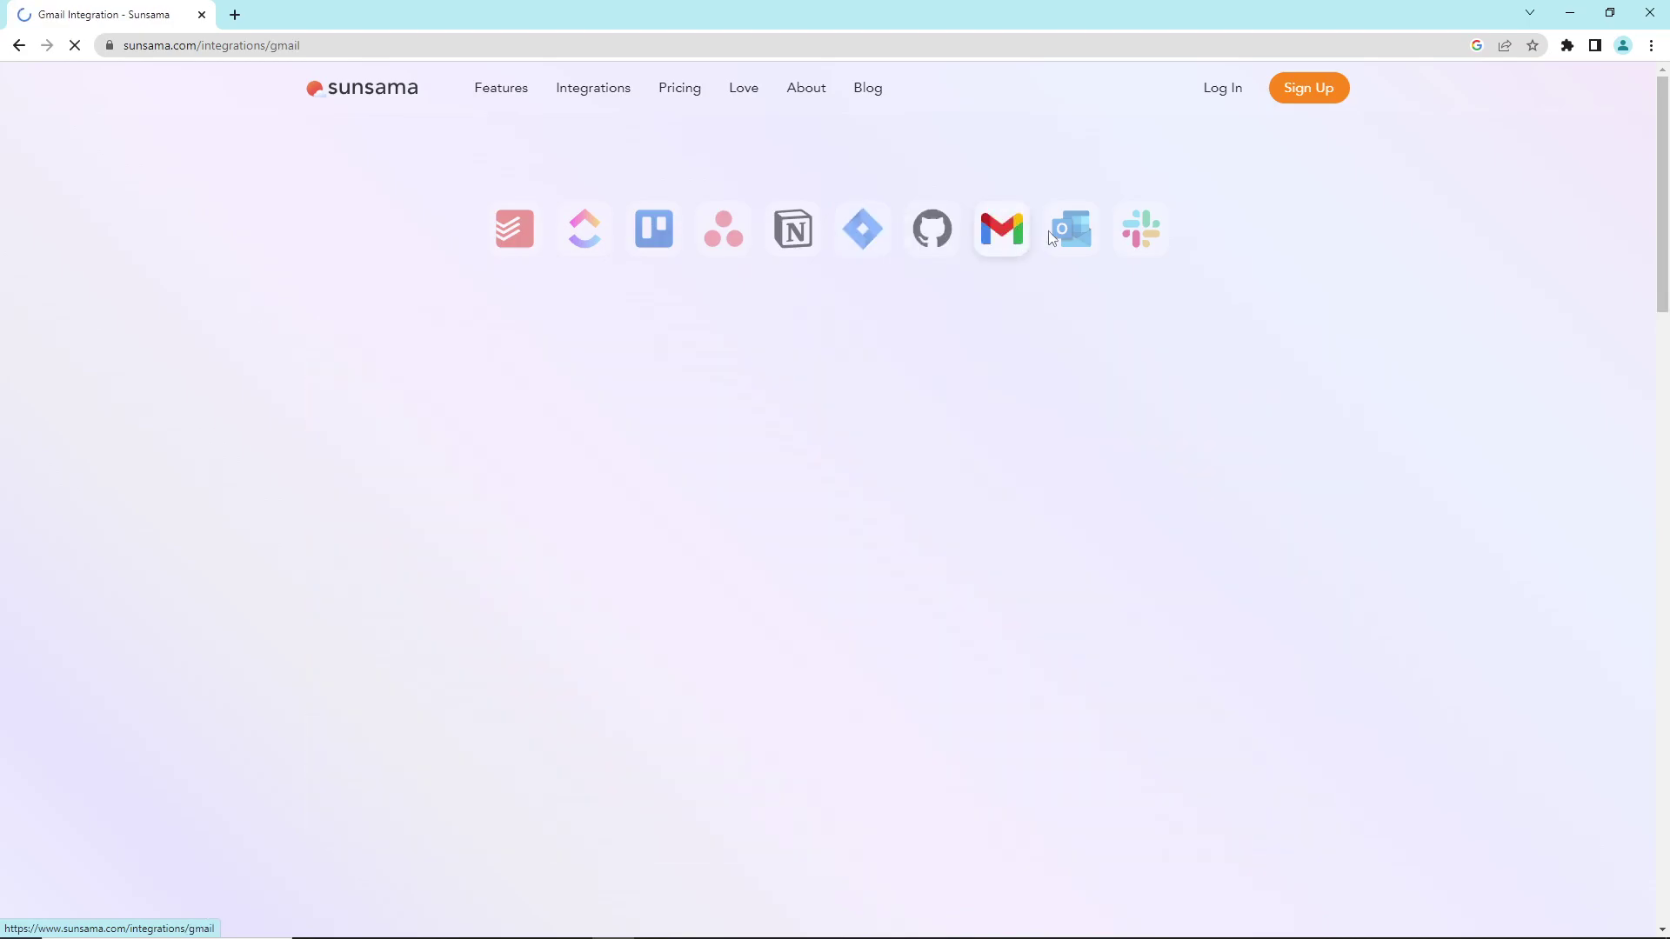
click(1073, 231)
click(1141, 231)
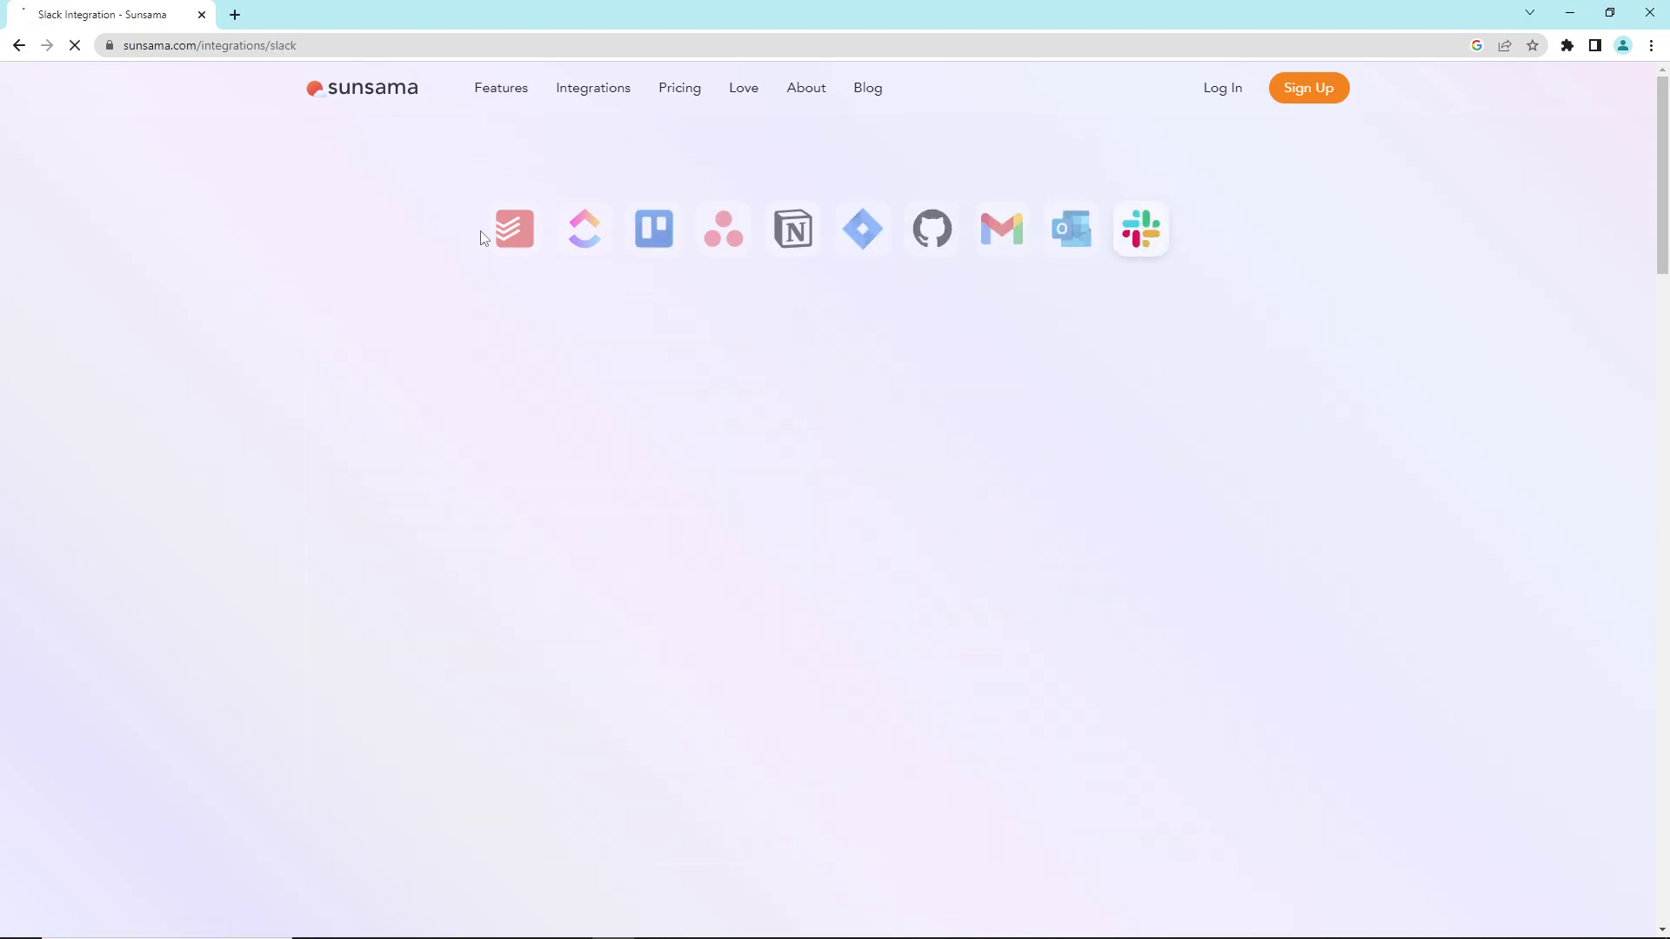
click(500, 233)
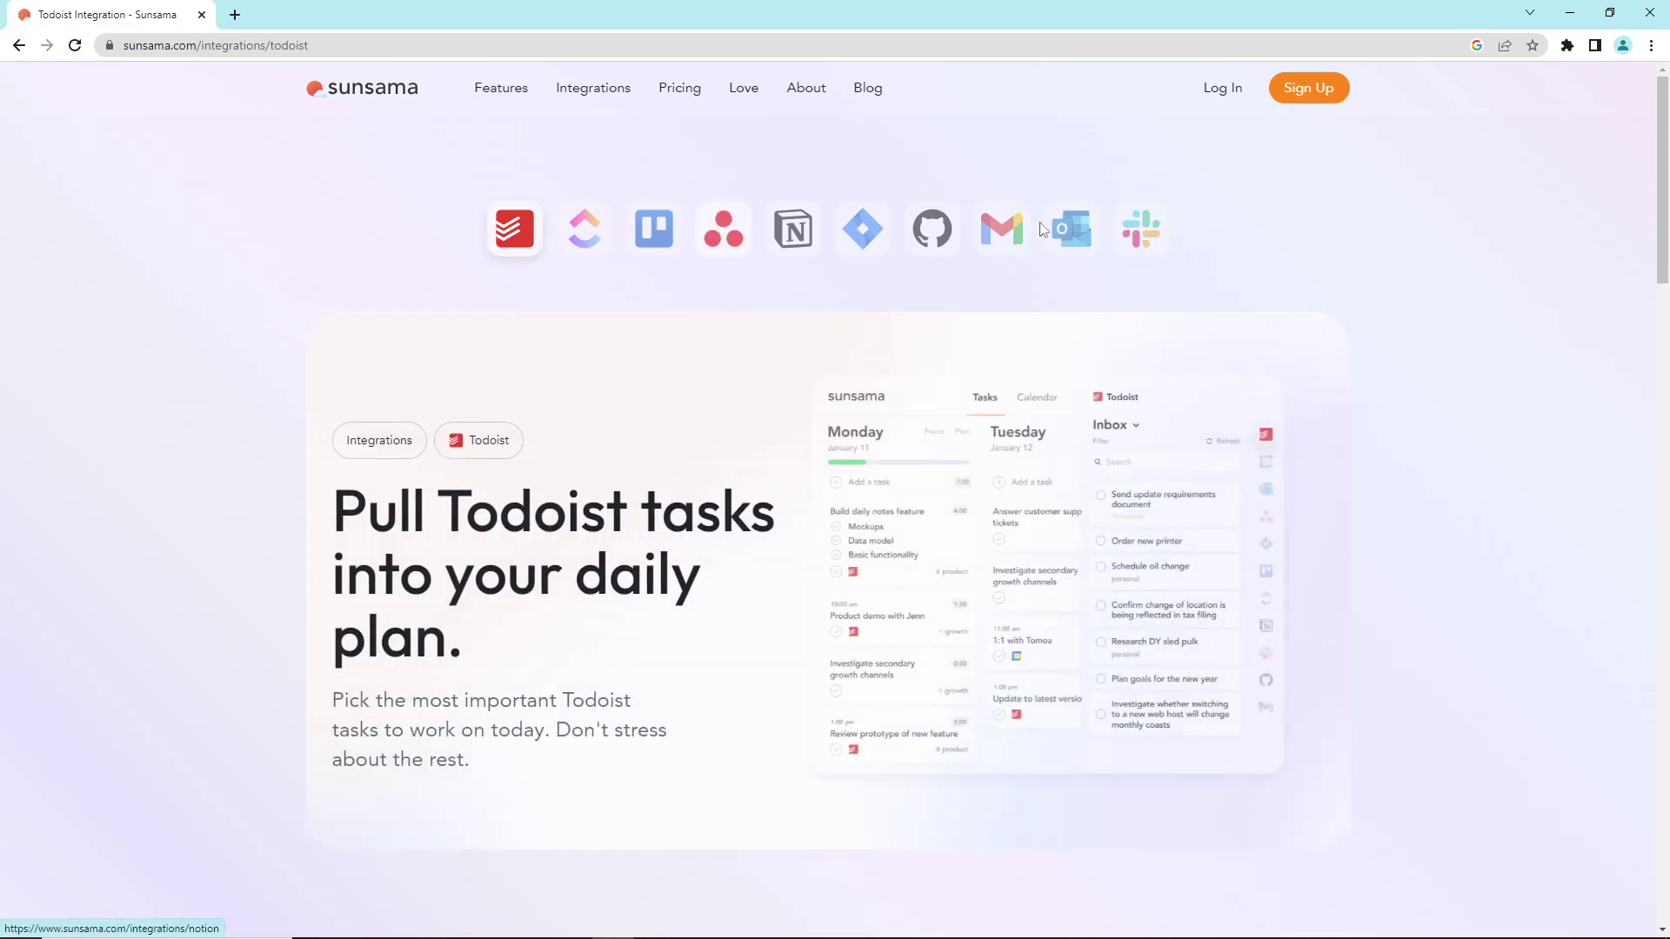
scroll(1651, 421, down, 2)
scroll(1650, 422, down, 4)
mouse_move(1651, 421)
mouse_down()
mouse_move(1665, 613)
mouse_move(1665, 174)
mouse_up()
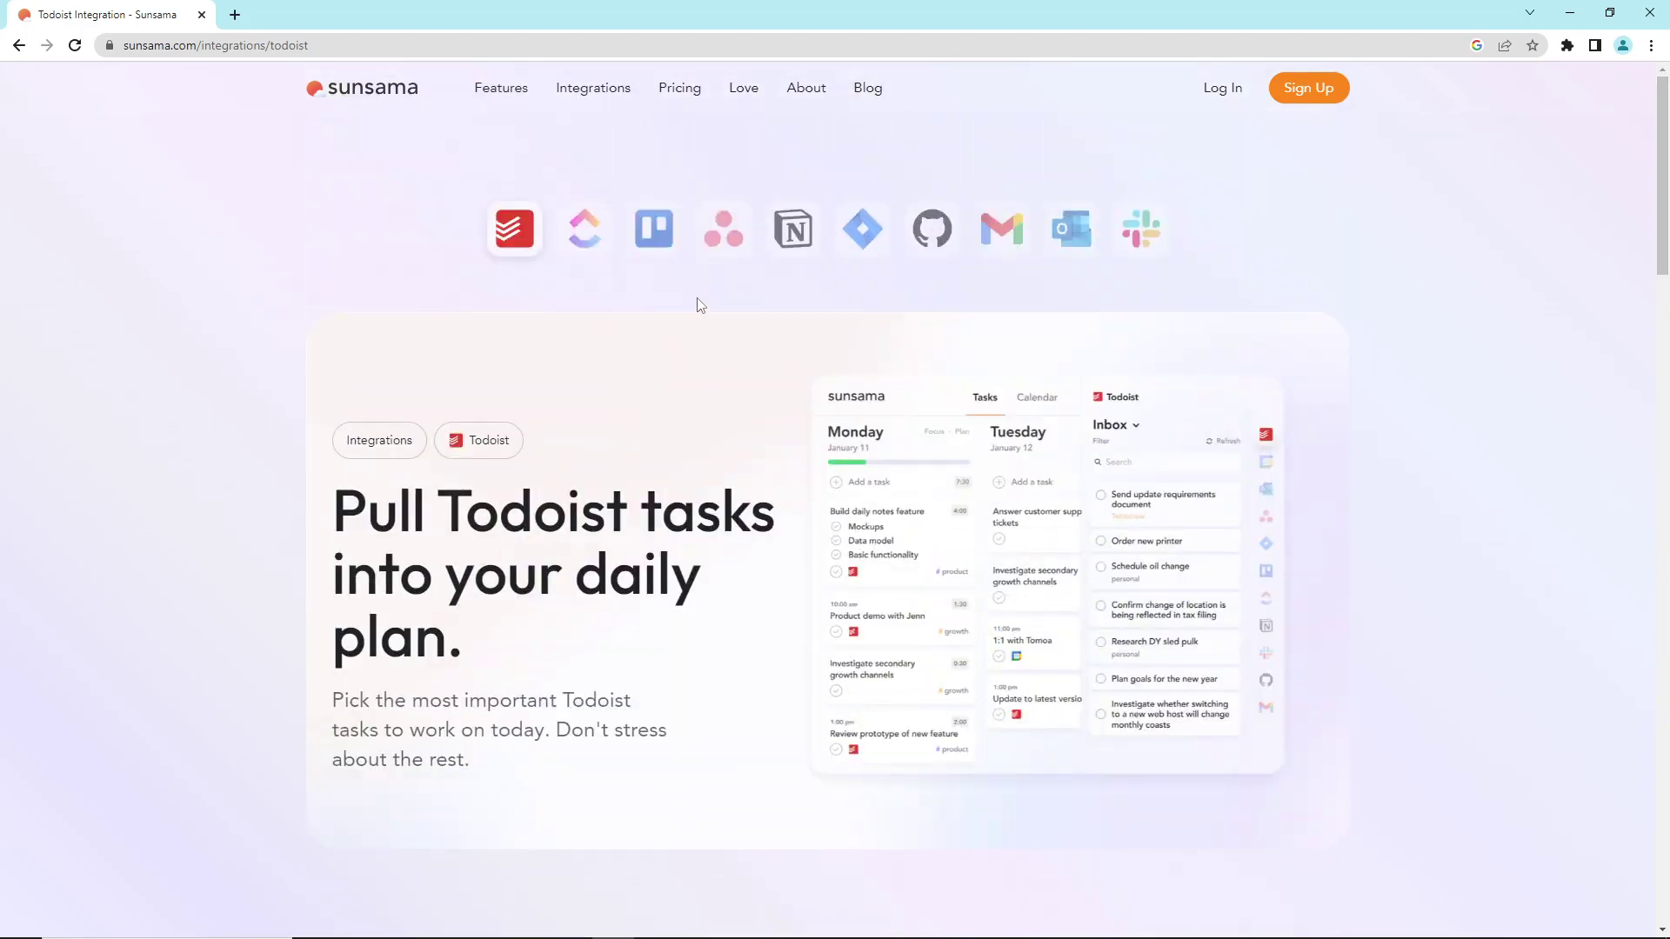
click(711, 254)
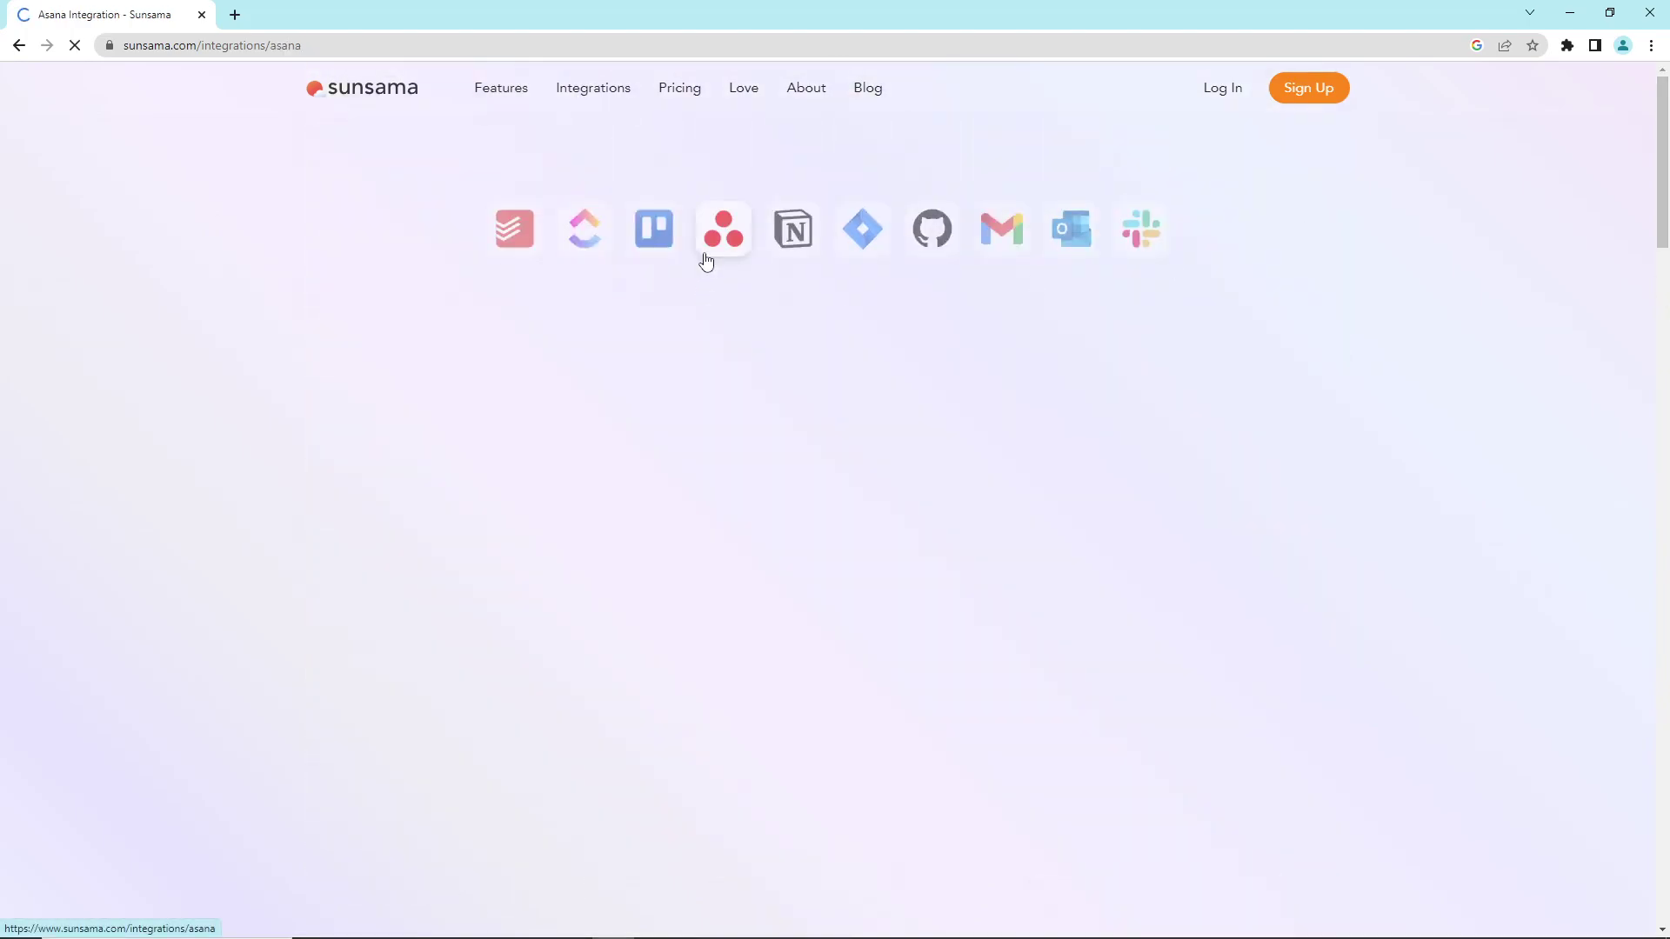
click(662, 257)
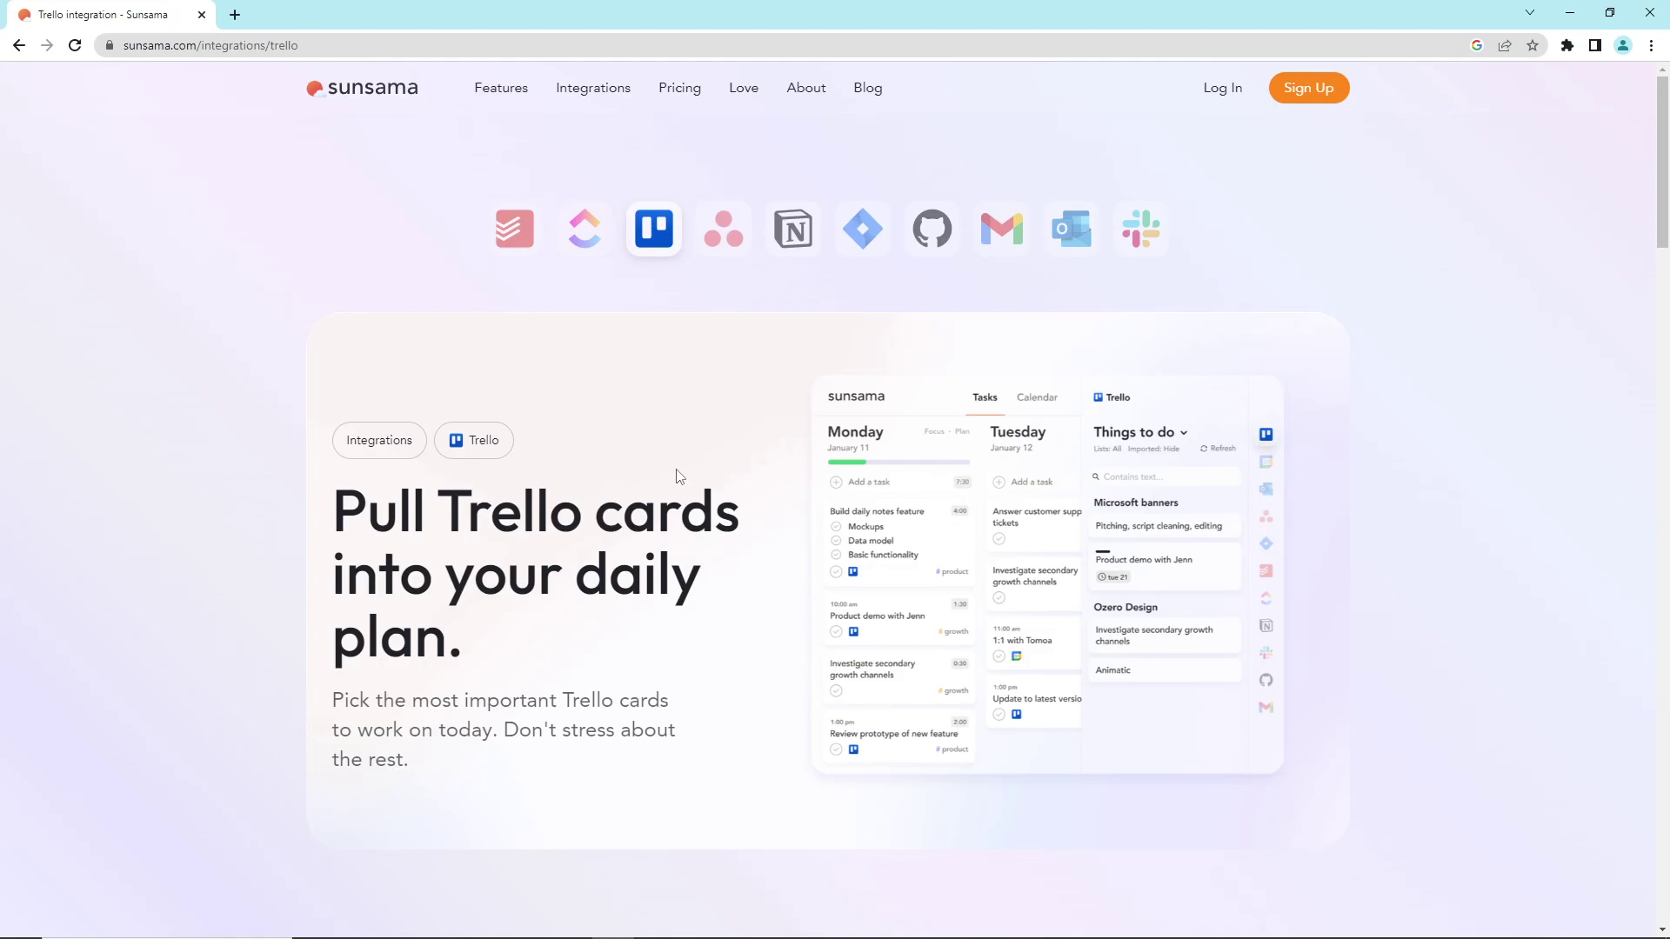
Jump to the guided daily planning section using the Features link.
click(499, 87)
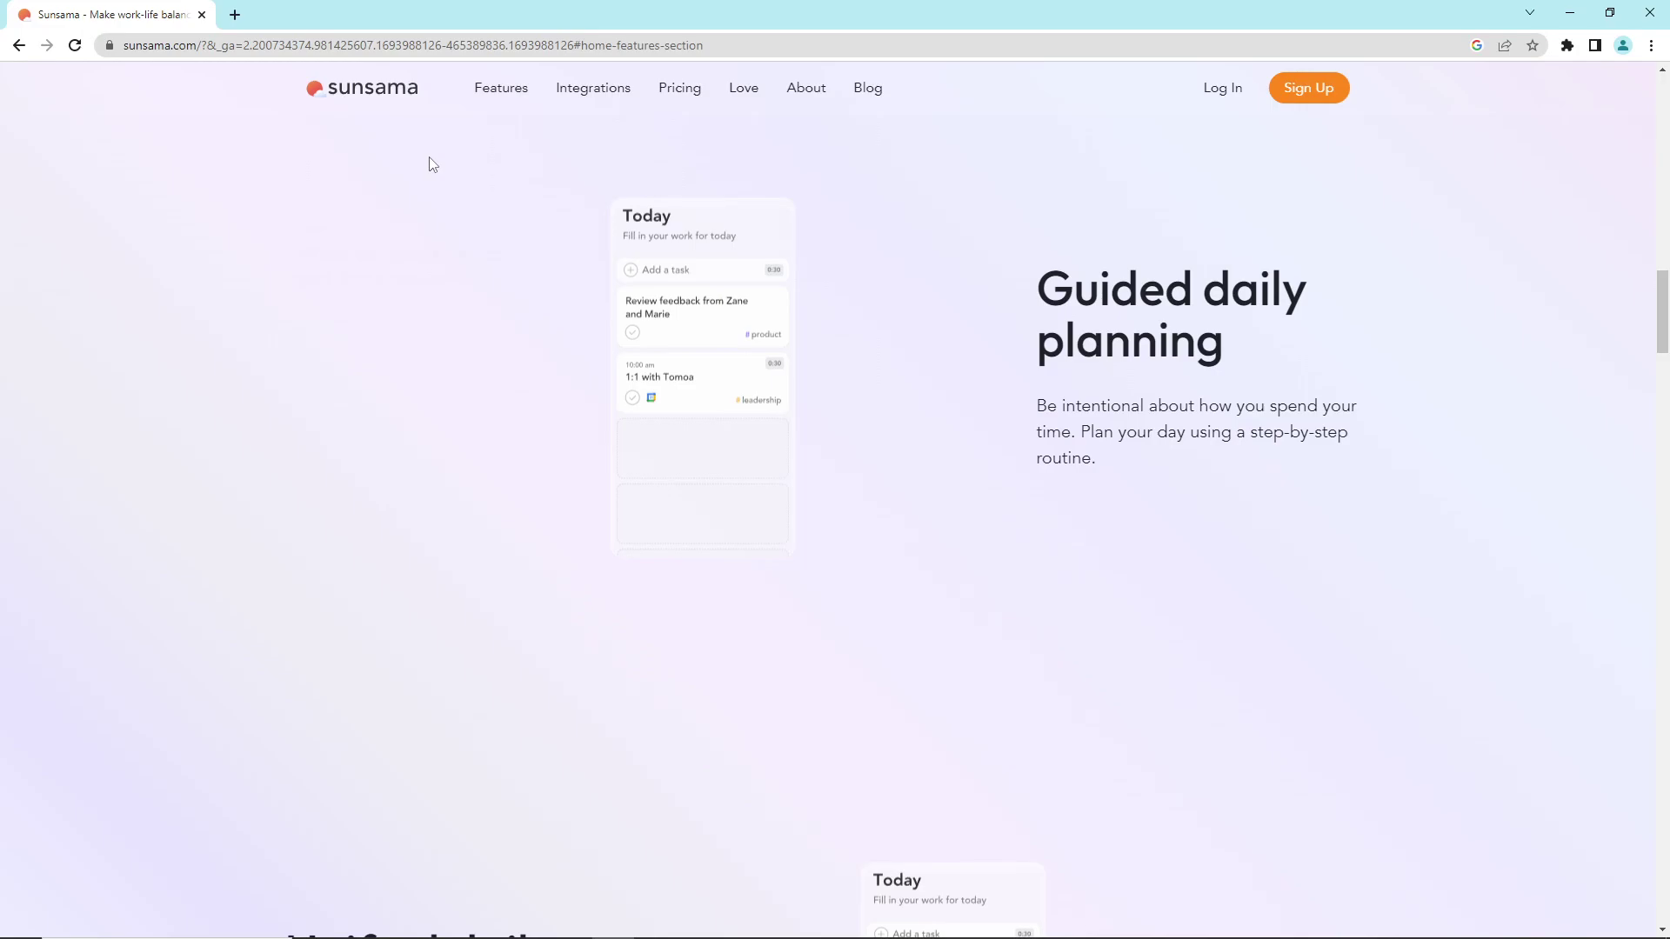
Show the pricing page with the 14-day trial, $16 yearly and $20 monthly plans.
click(663, 84)
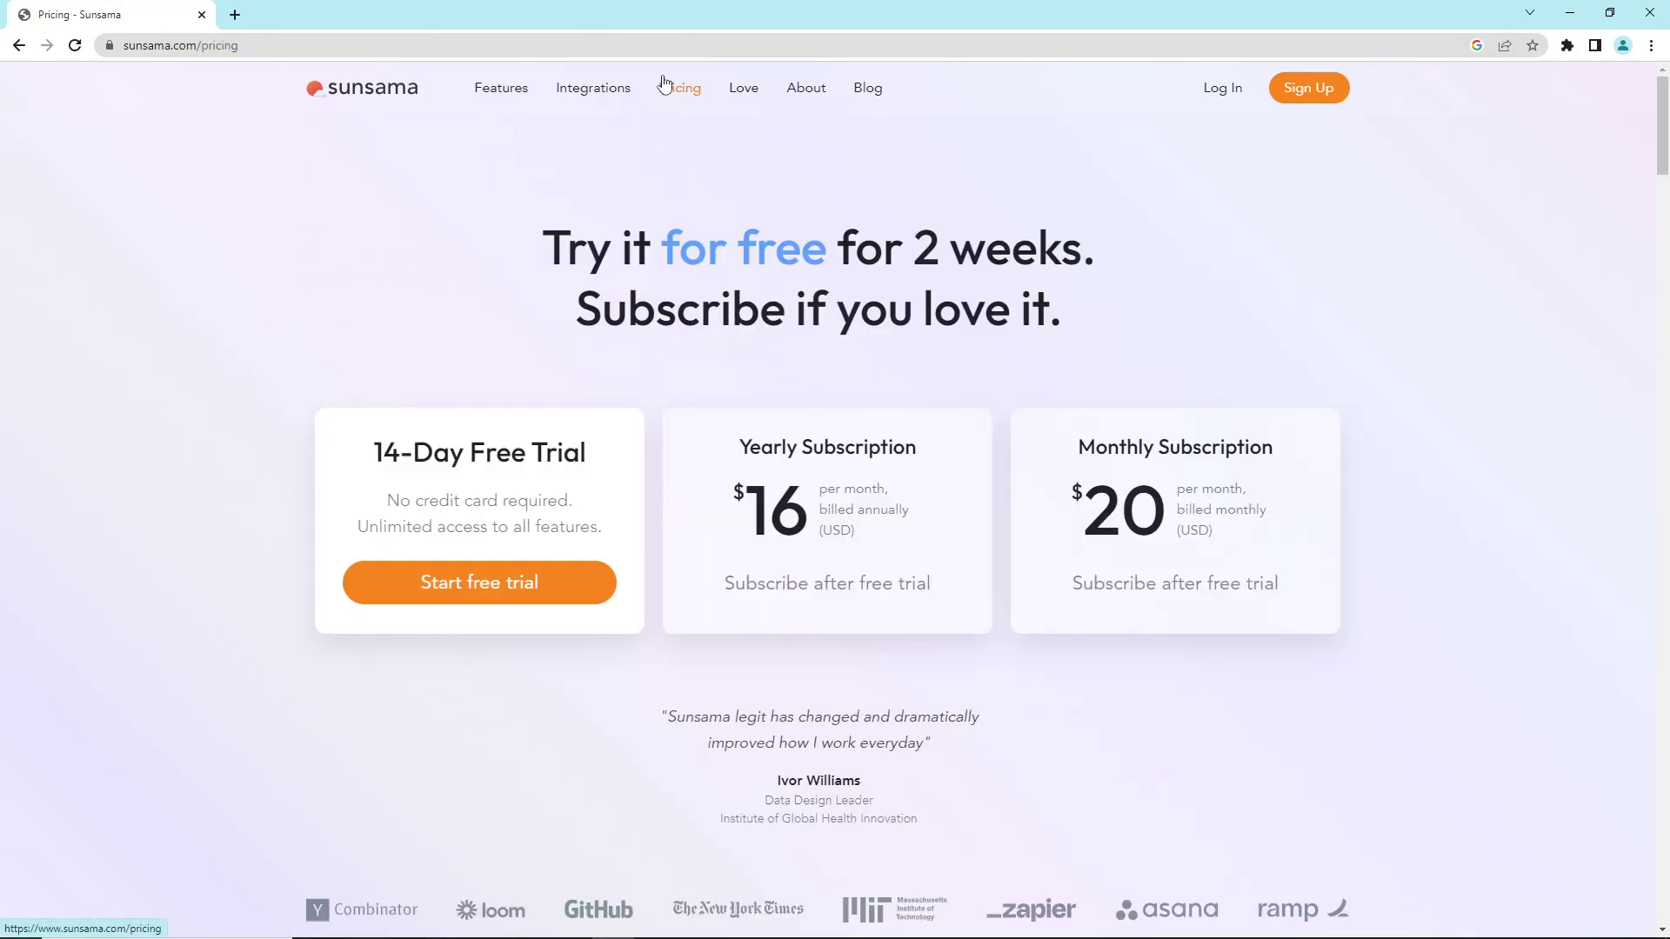